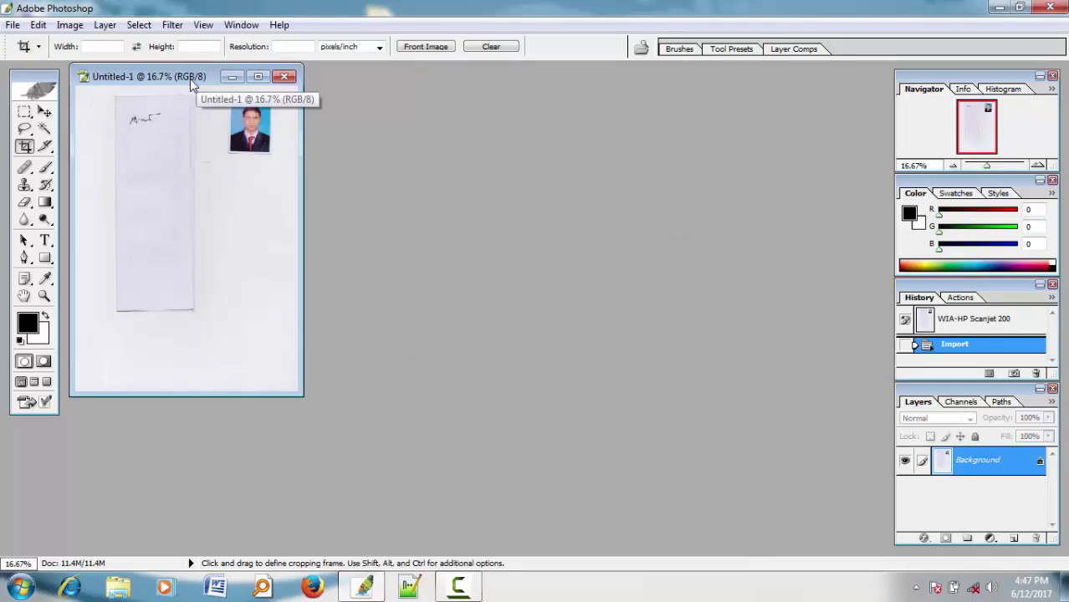
left_click_drag(191, 81, 326, 125)
double_click(335, 121)
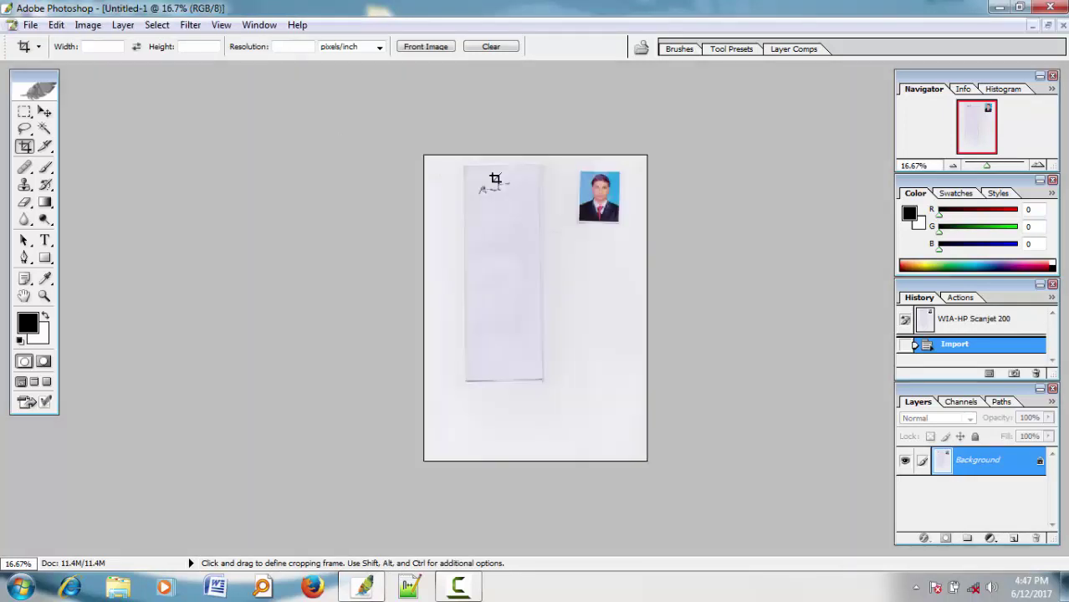
key("ctrl+0")
key("ctrl+plus")
key("ctrl+minus")
key("ctrl+minus")
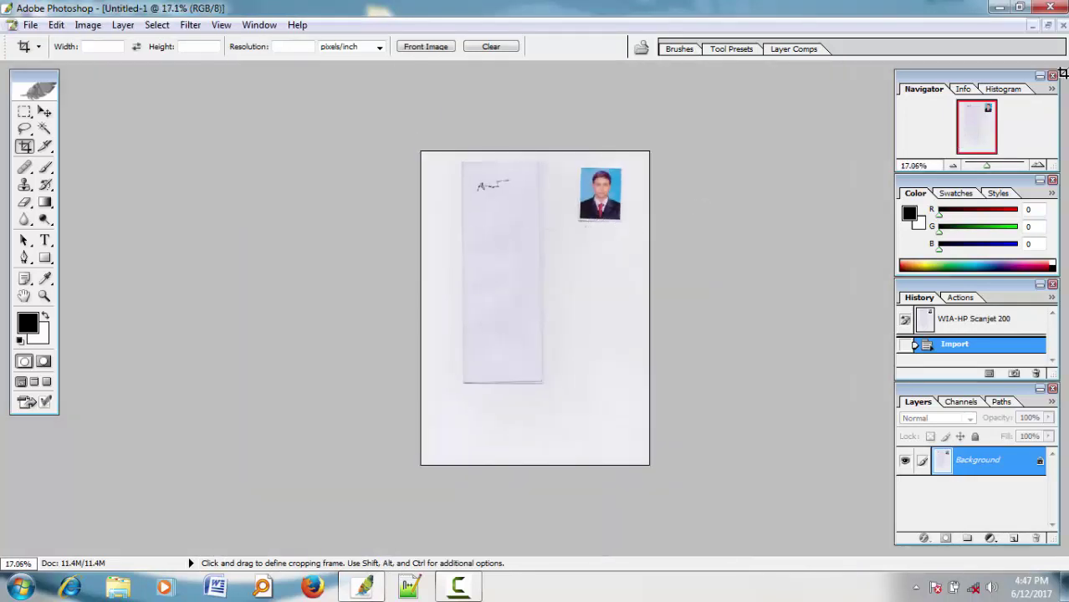
left_click(1048, 25)
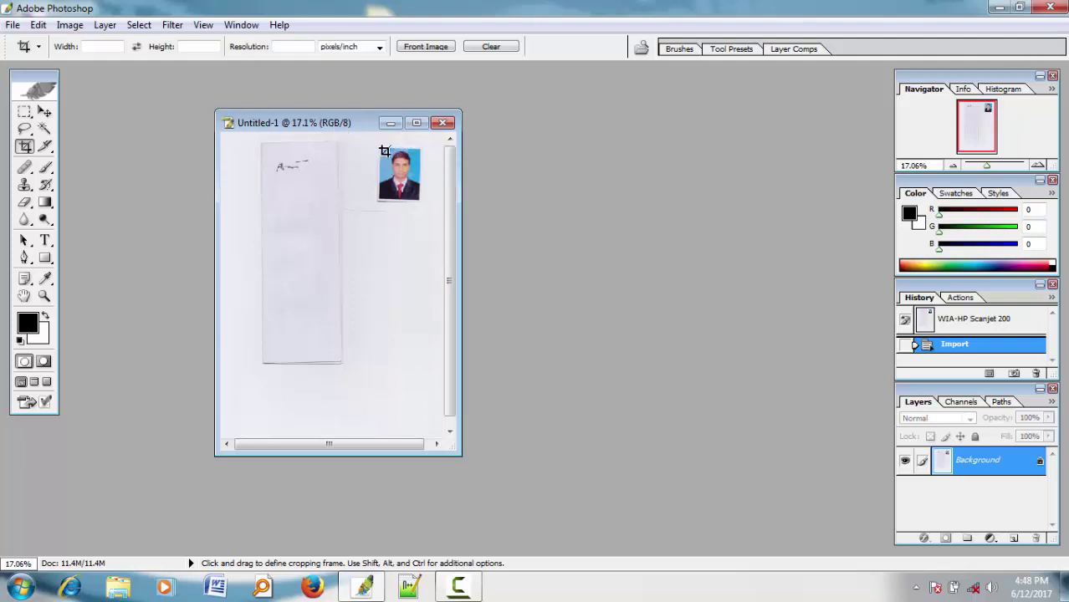
left_click_drag(384, 150, 417, 214)
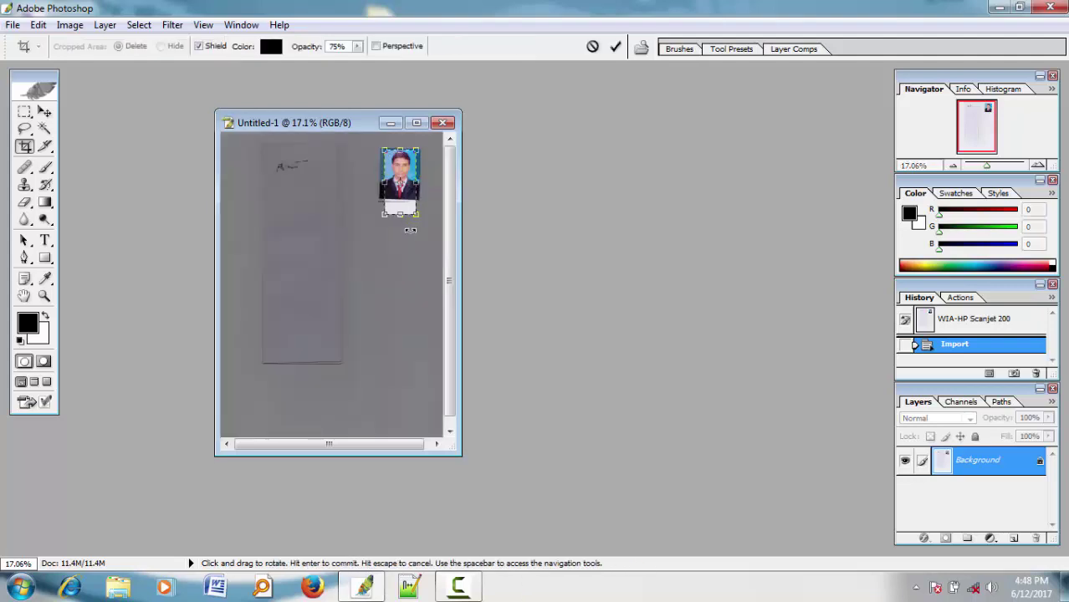
key("Escape")
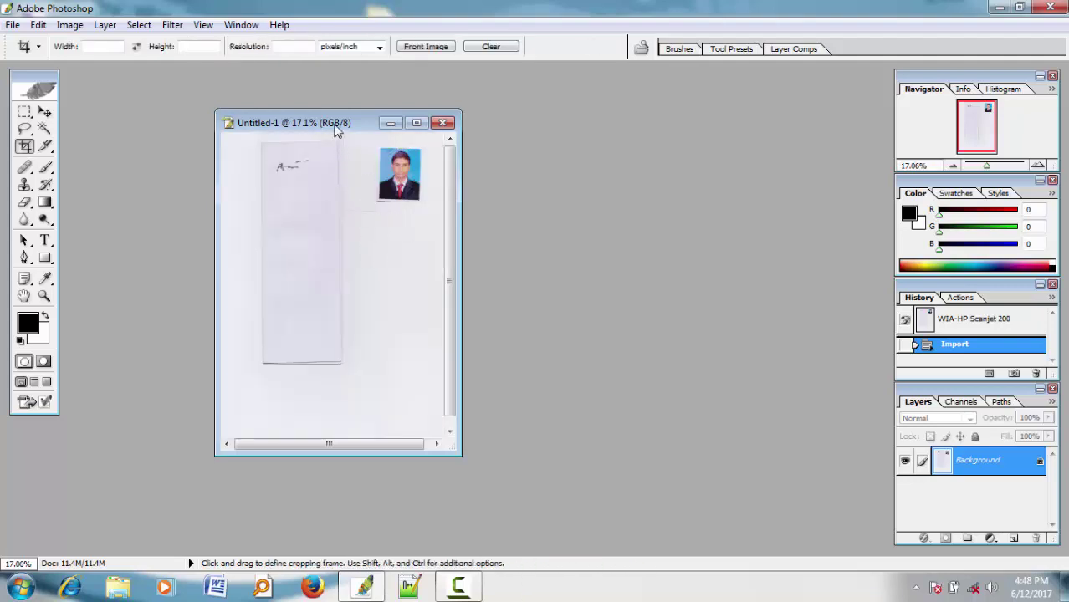
Step: Duplicate the scanned image under its default name and place the copy's window beside the original
left_click_drag(337, 129, 208, 134)
right_click(233, 127)
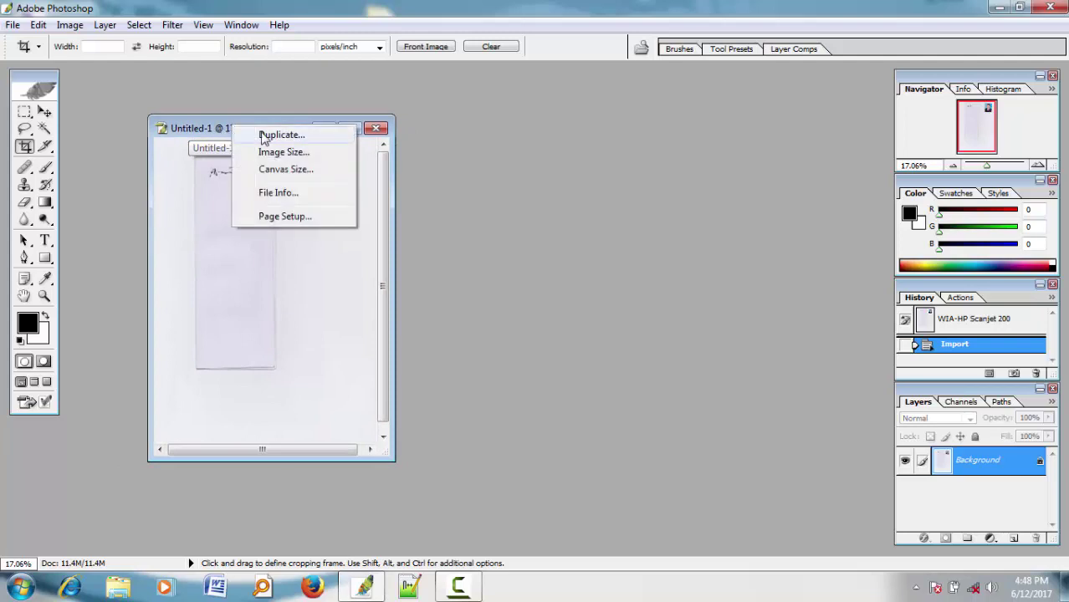
left_click(285, 138)
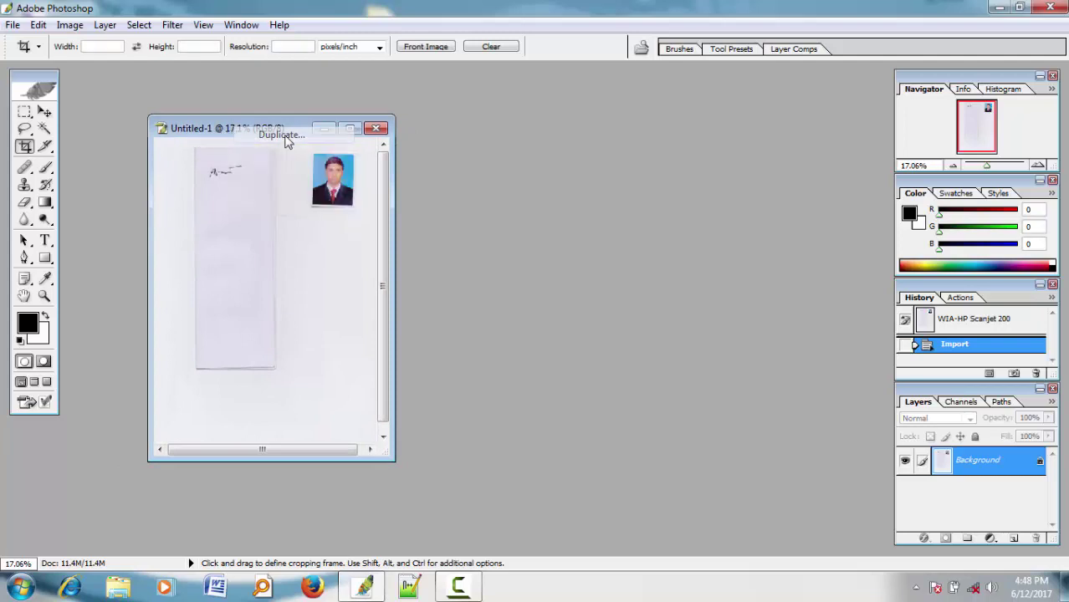
left_click(661, 281)
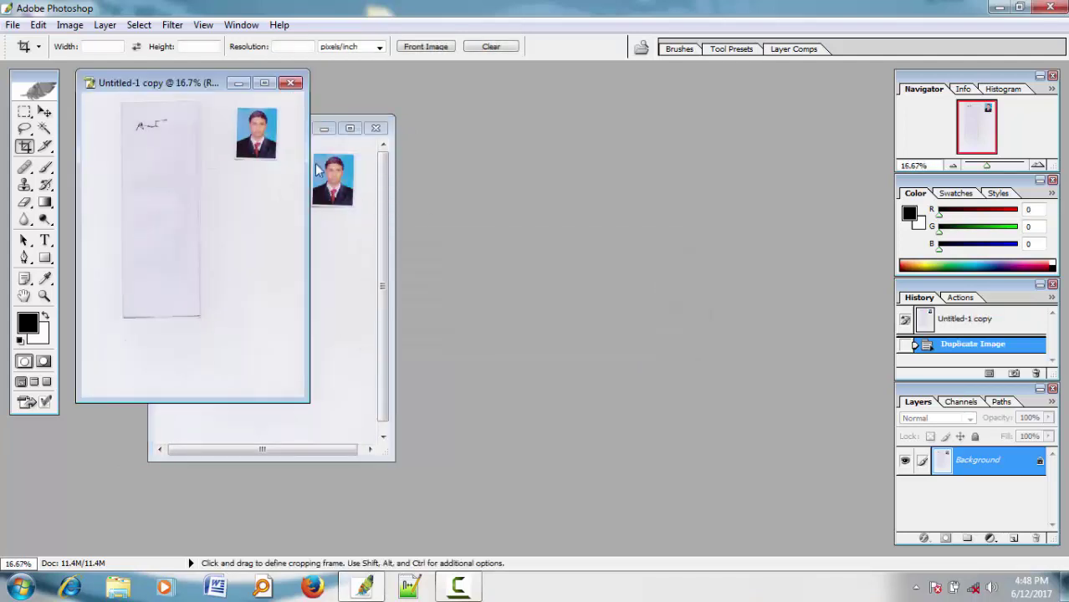
left_click_drag(203, 87, 624, 133)
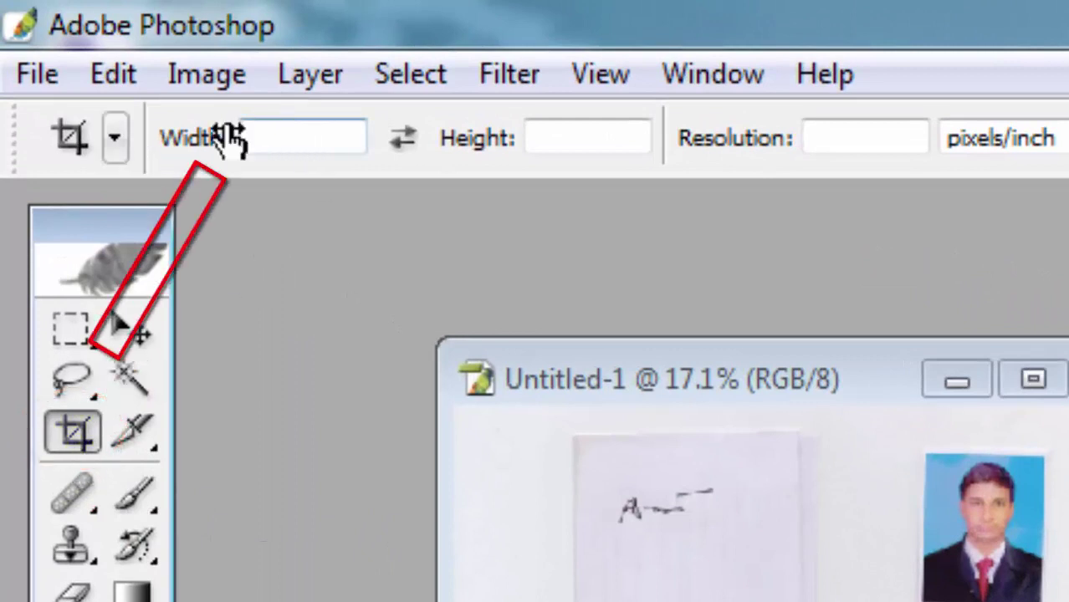
Step: Set the Crop tool to a width of 300 px, a height of 300 px and a resolution of 300 pixels/inch
left_click(333, 138)
type("300px")
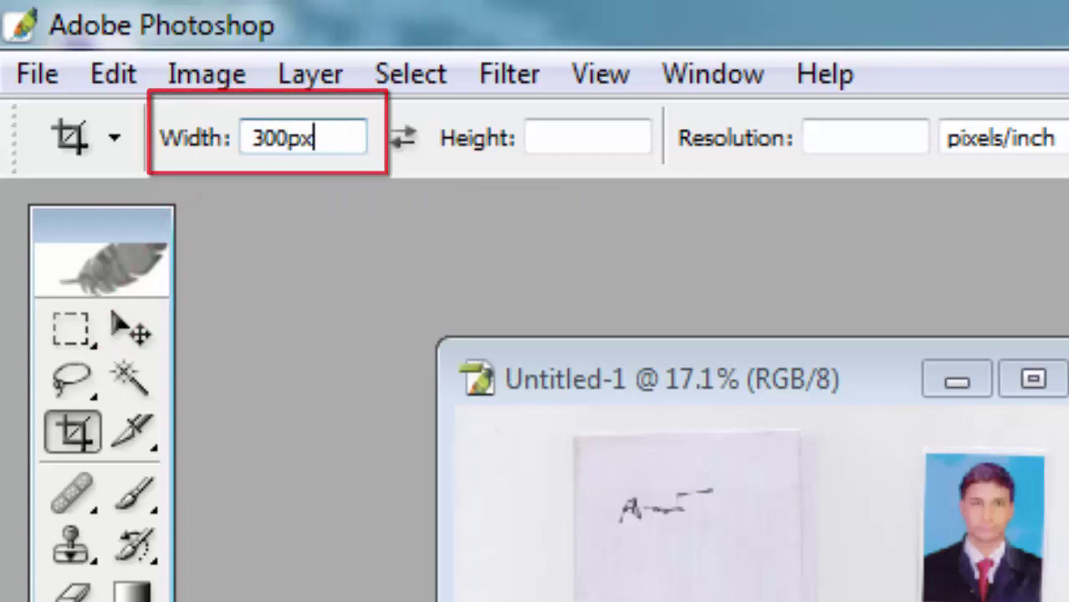
key("Tab")
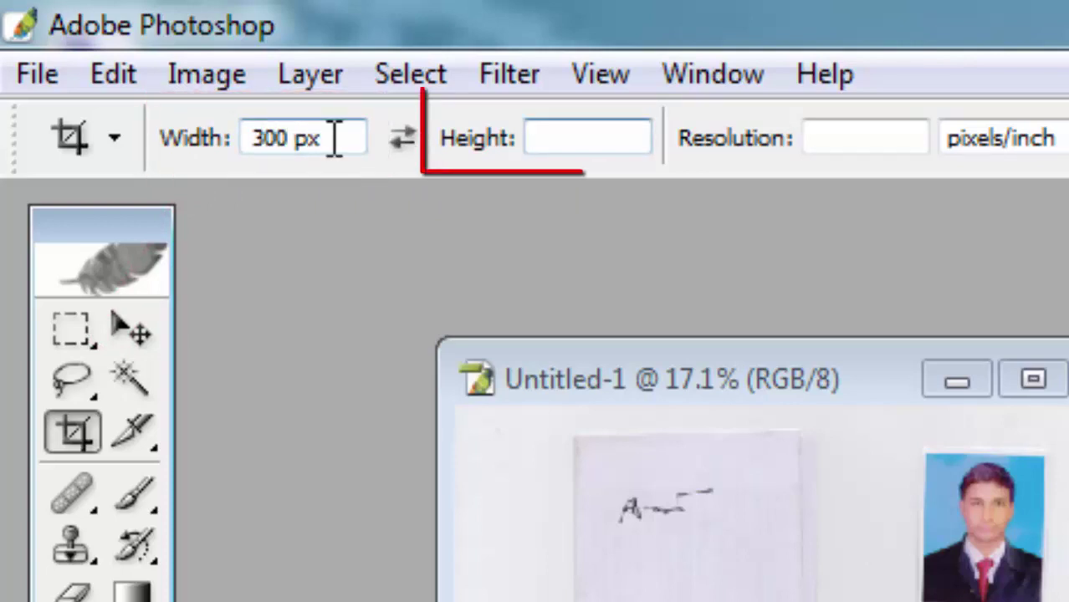
type("300px")
key("Tab")
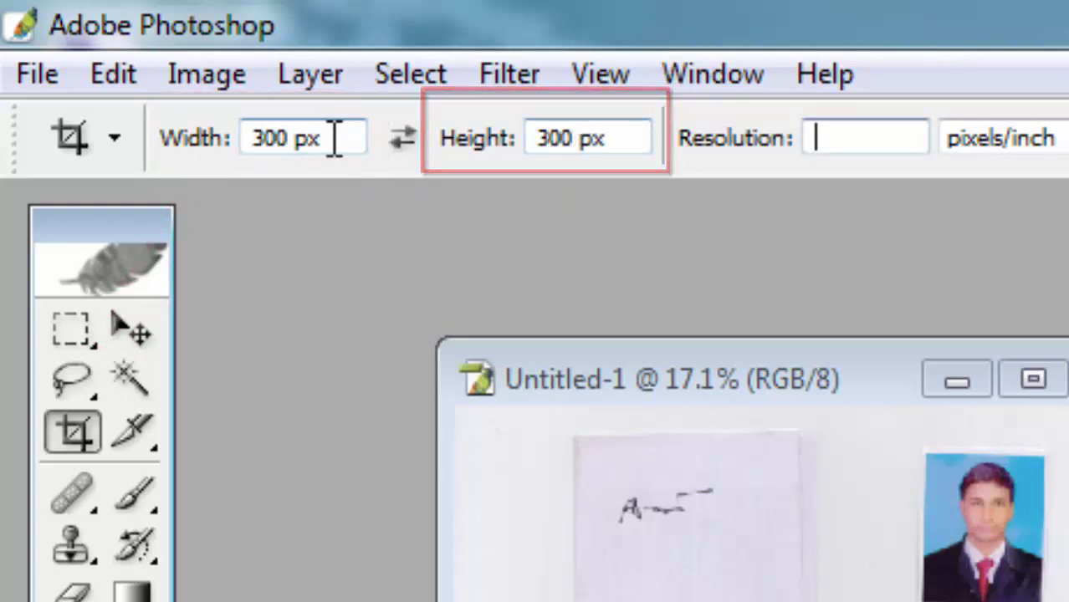
type("300")
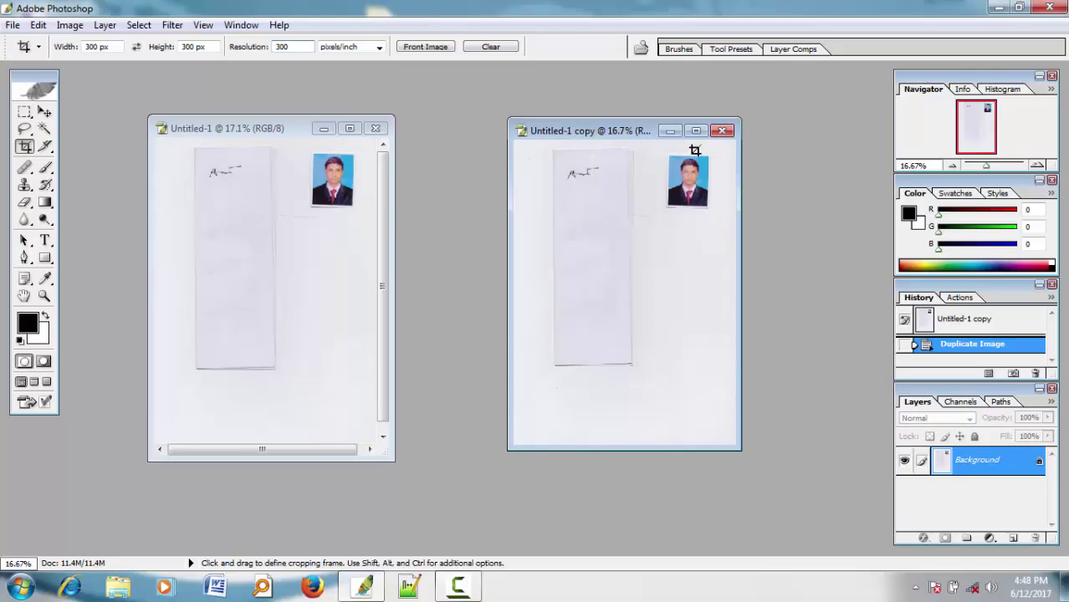
Step: Draw a square crop frame over the head and shoulders of the portrait photo in the duplicate image
left_click(688, 127)
key("Return")
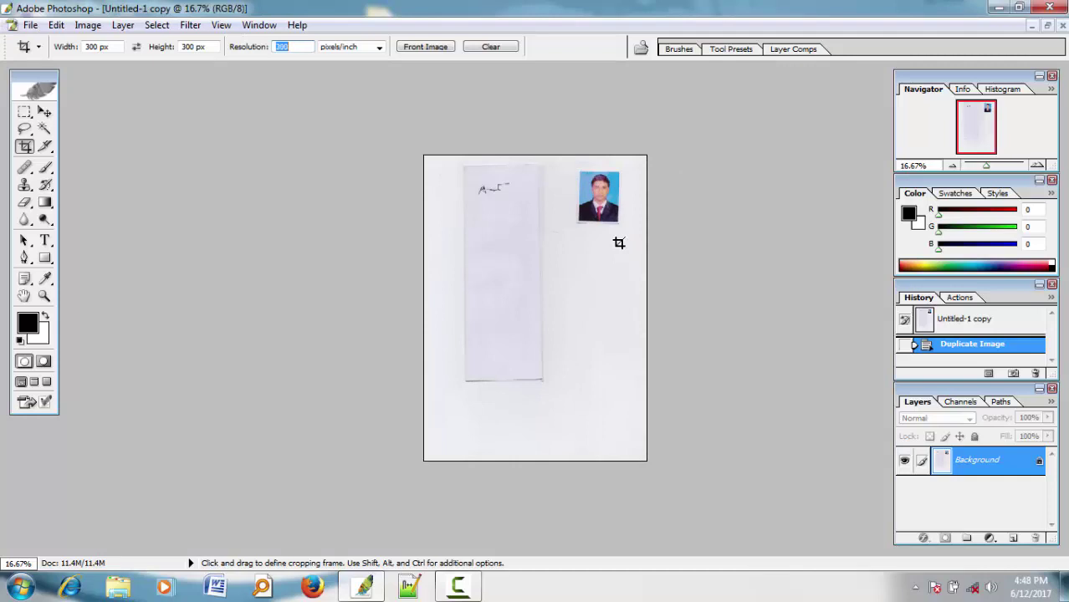
left_click(619, 243)
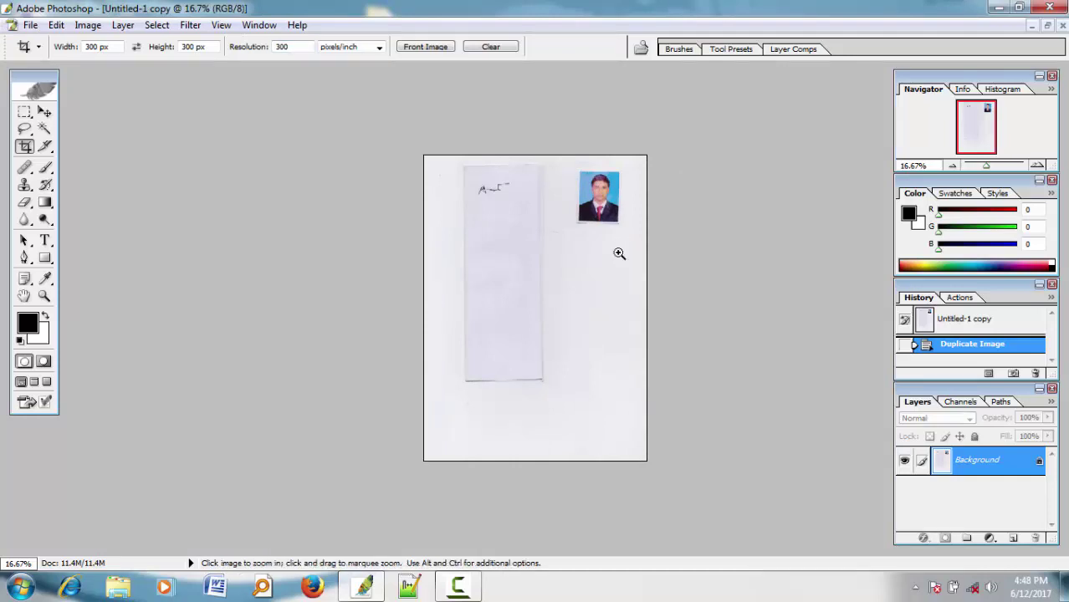
left_click(636, 256, "ctrl")
left_click(708, 213, "ctrl")
left_click(700, 155, "ctrl")
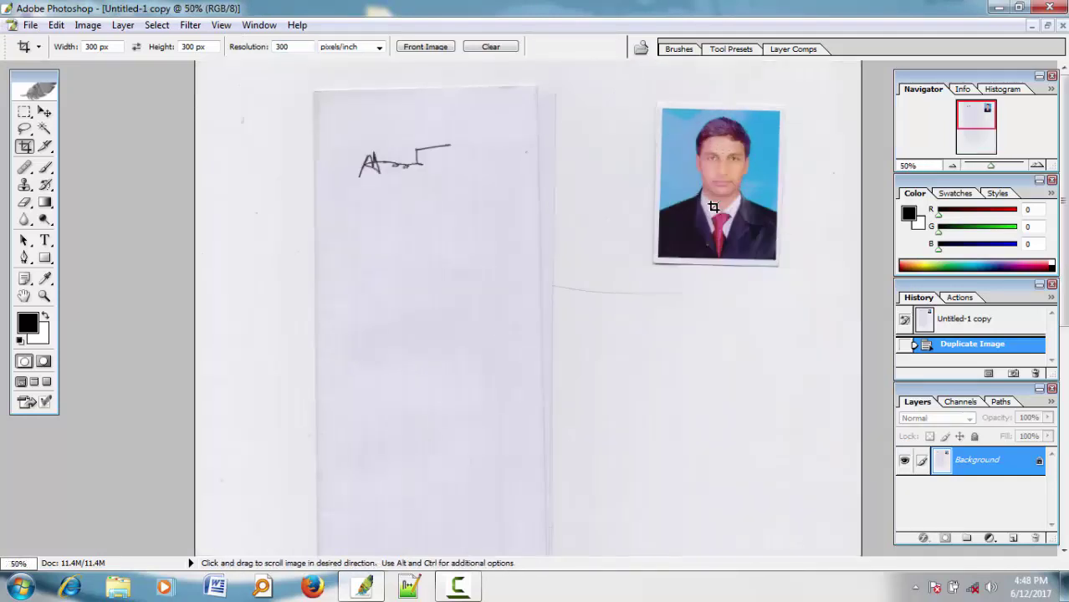
key("ctrl")
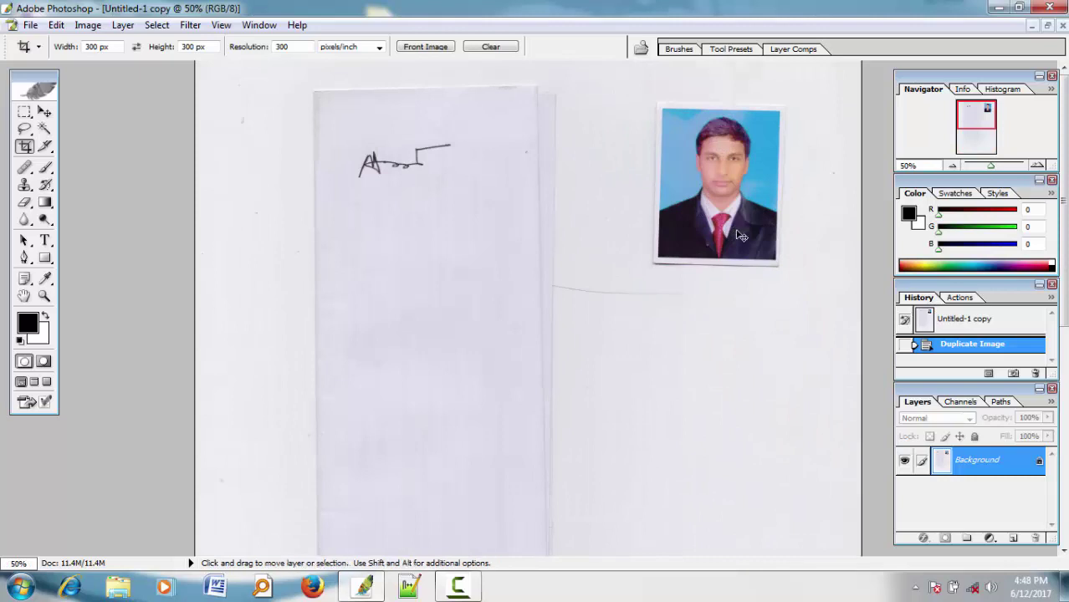
left_click(751, 185, "ctrl")
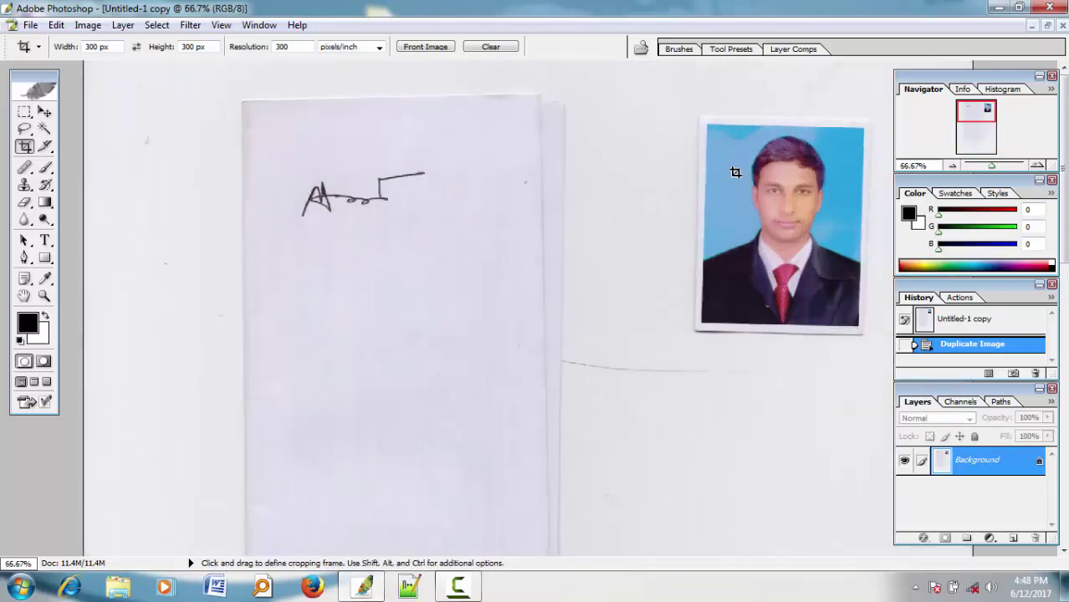
mouse_move(806, 210)
left_mouse_down()
mouse_move(849, 290)
mouse_move(865, 292)
mouse_move(849, 301)
left_mouse_up()
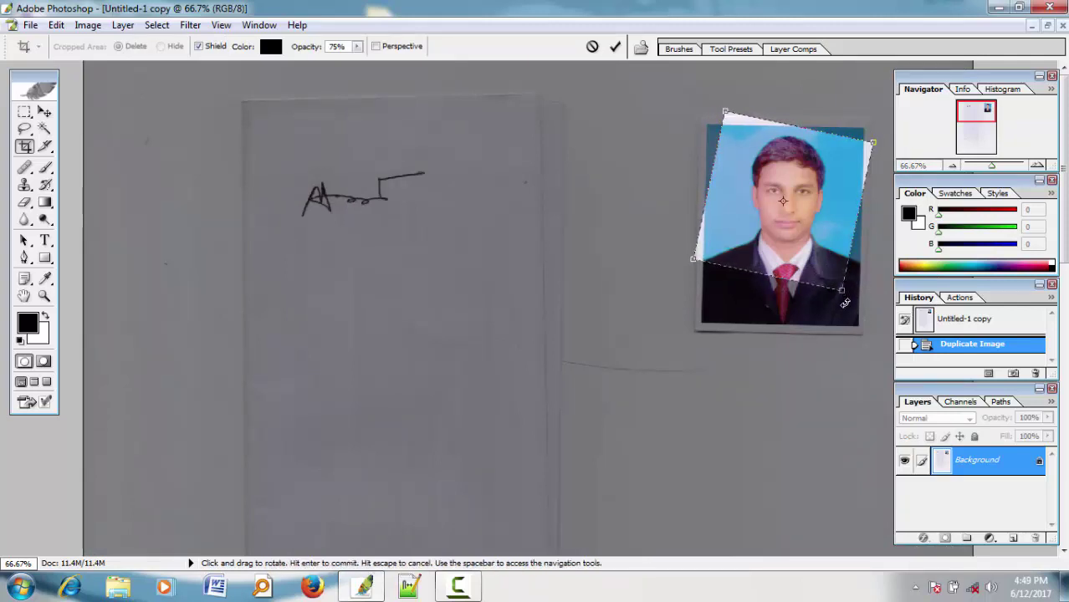
Step: Rotate and nudge the crop frame to follow the portrait's slightly tilted edges without the white border, and apply the crop
left_click_drag(844, 303, 869, 291)
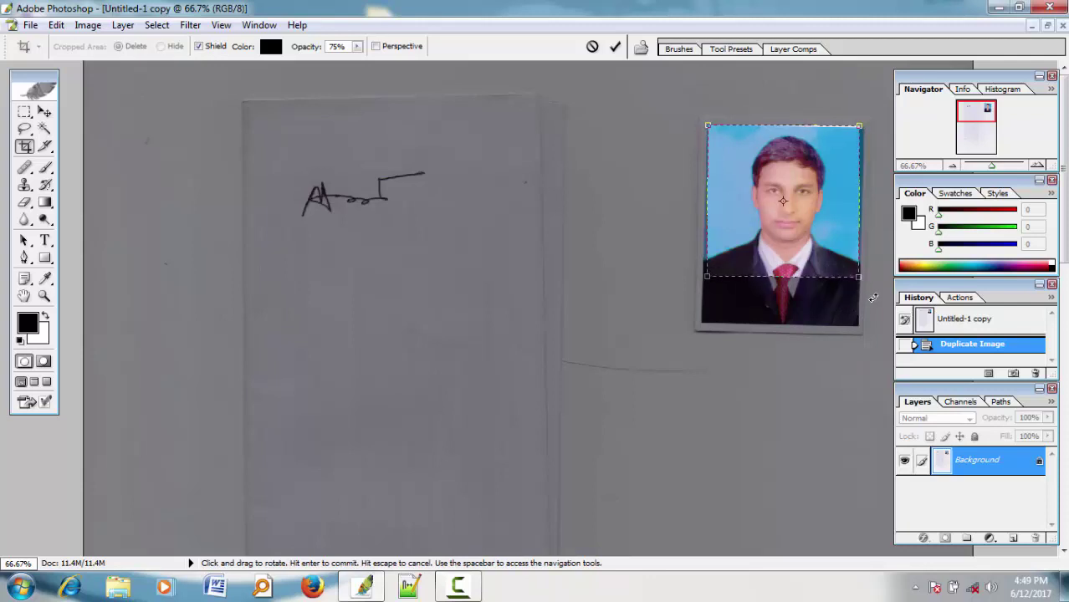
key("Down")
key("Down")
key("Down")
key("Down")
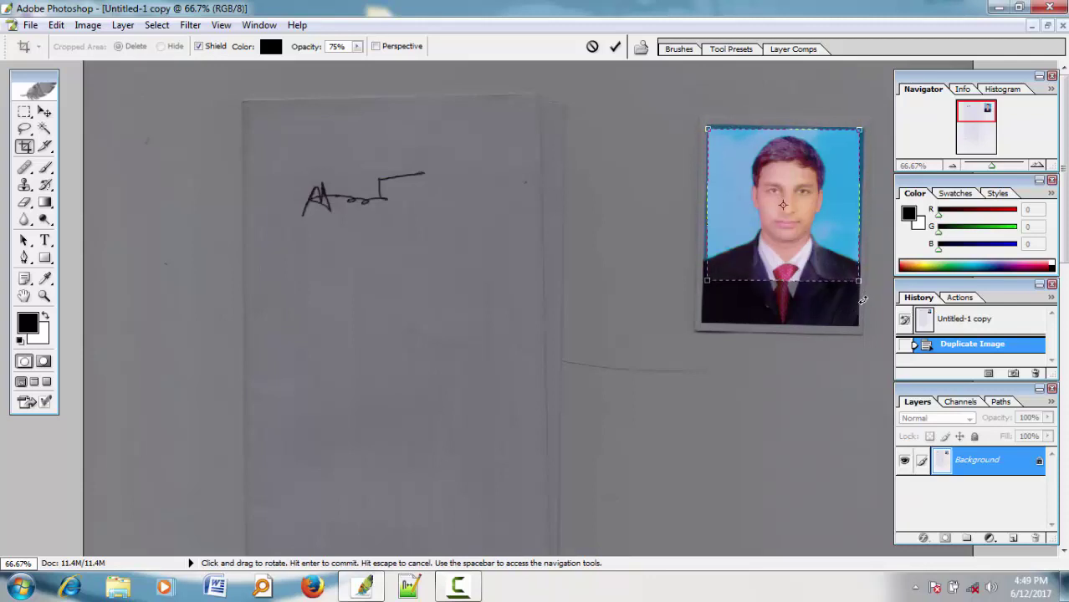
left_click_drag(862, 300, 864, 307)
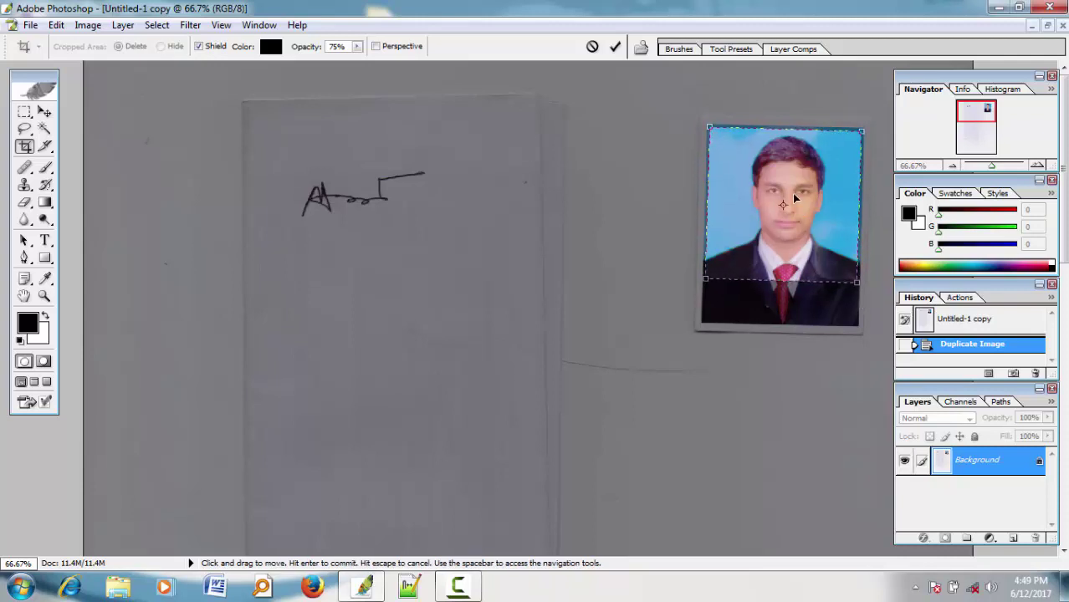
right_click(791, 193)
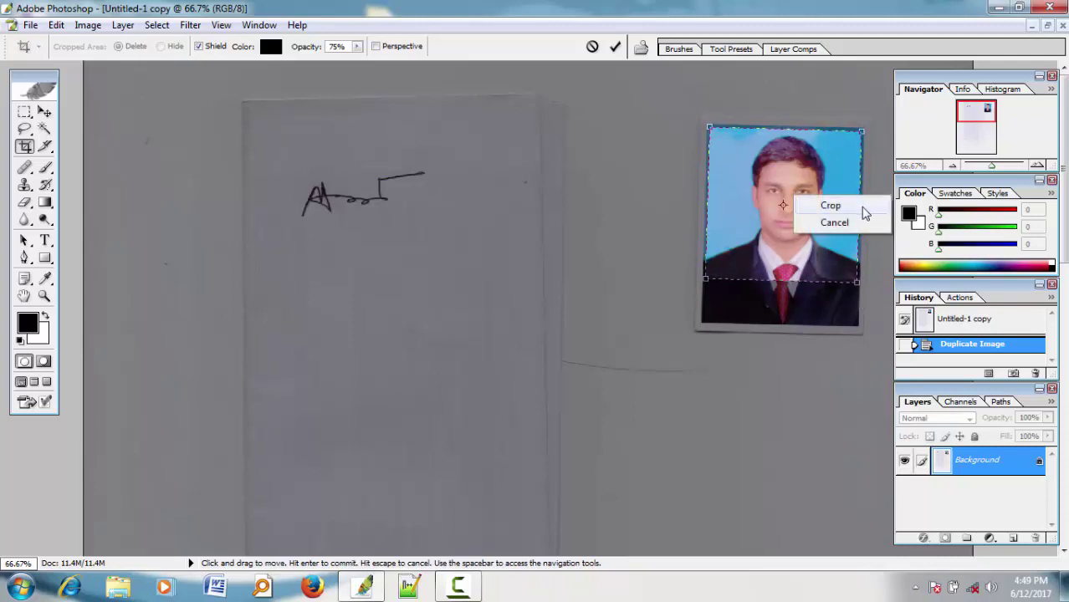
left_click(782, 193)
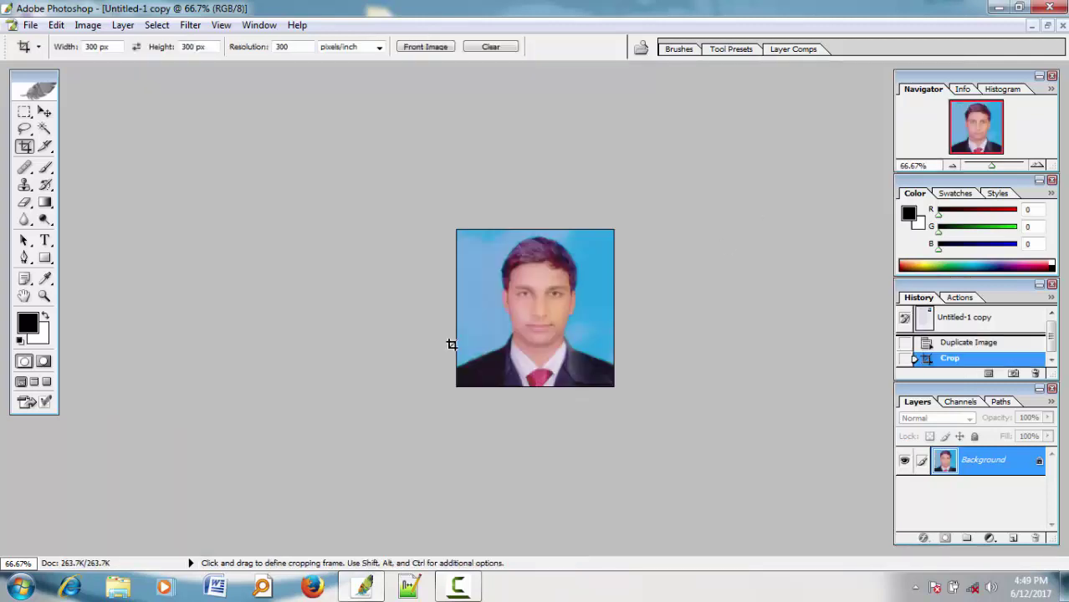
Step: Save the cropped portrait to the Desktop in JPEG format as Untitled-1 copy.jpg
key("ctrl+shift+s")
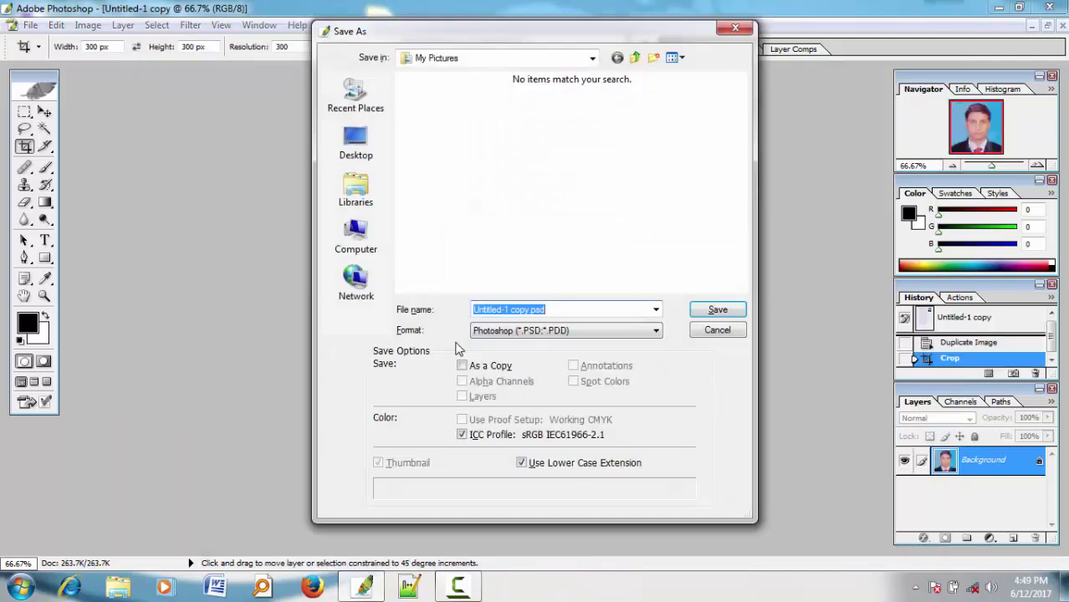
left_click(587, 329)
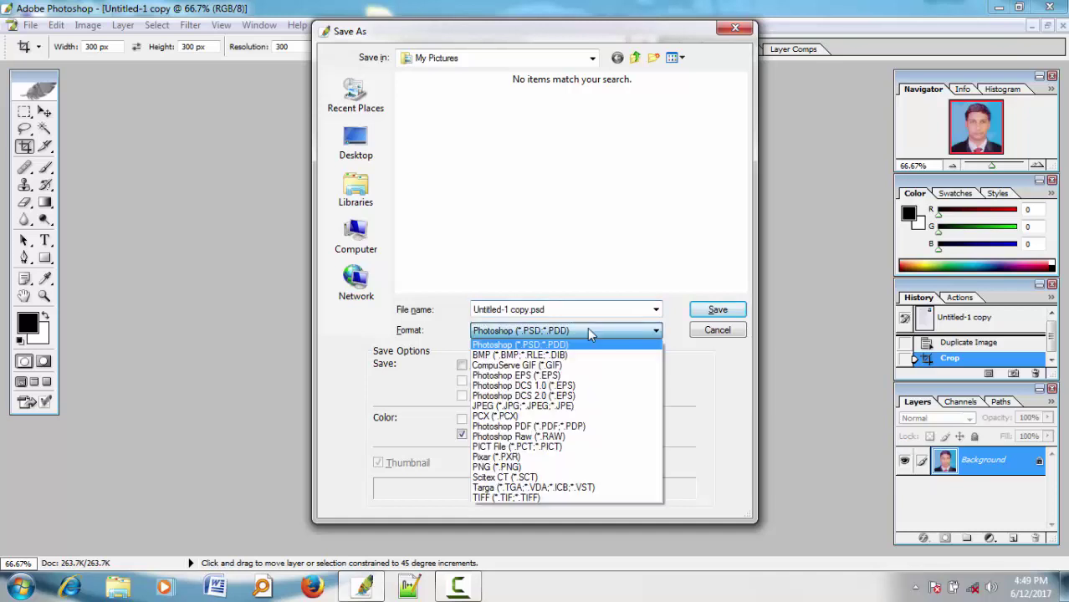
left_click(559, 414)
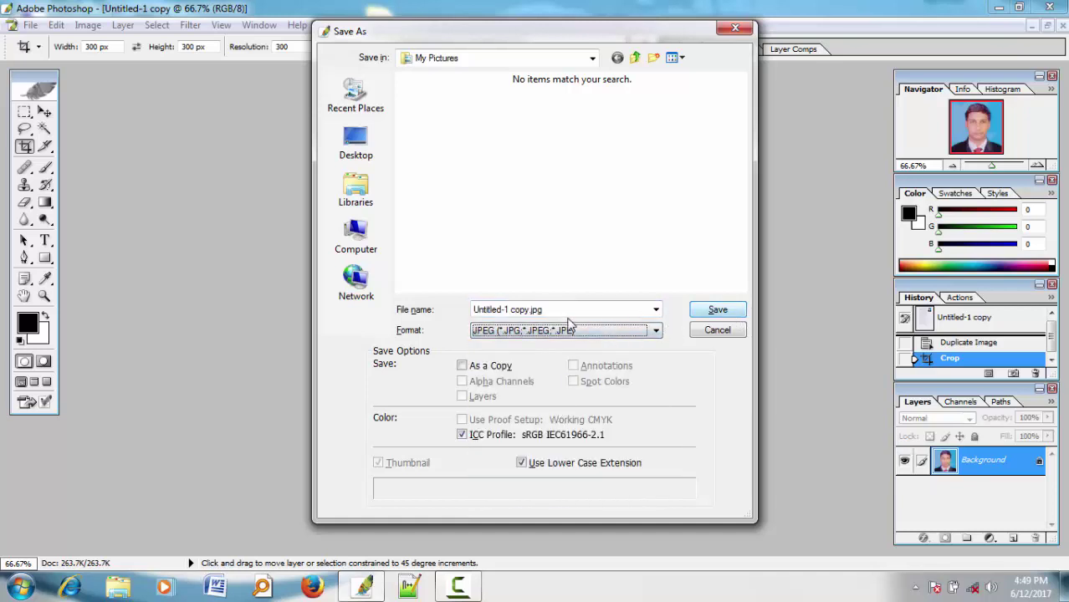
left_click(356, 146)
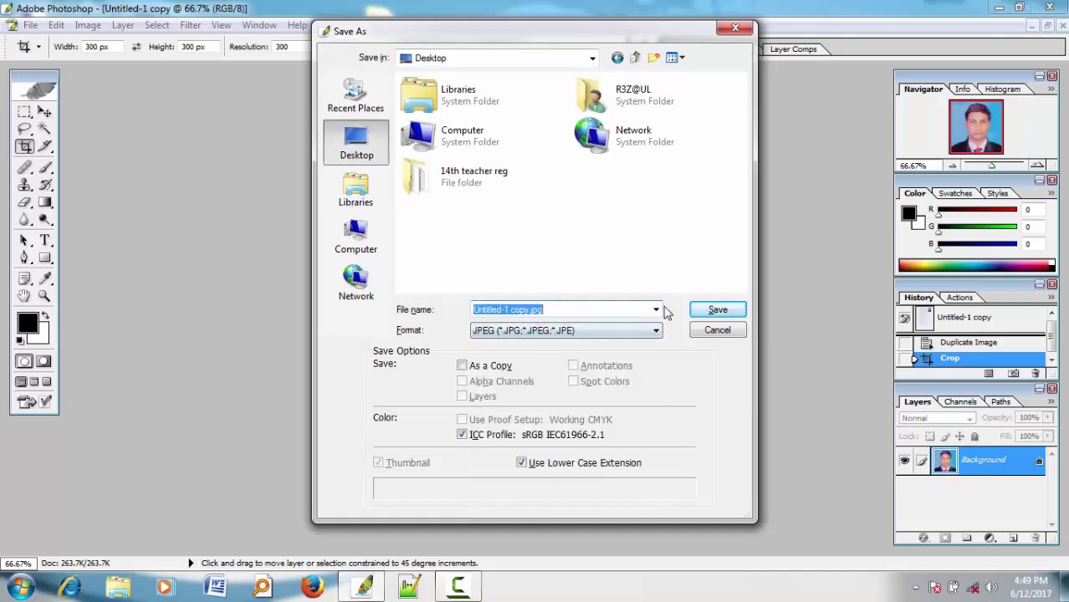
left_click(707, 315)
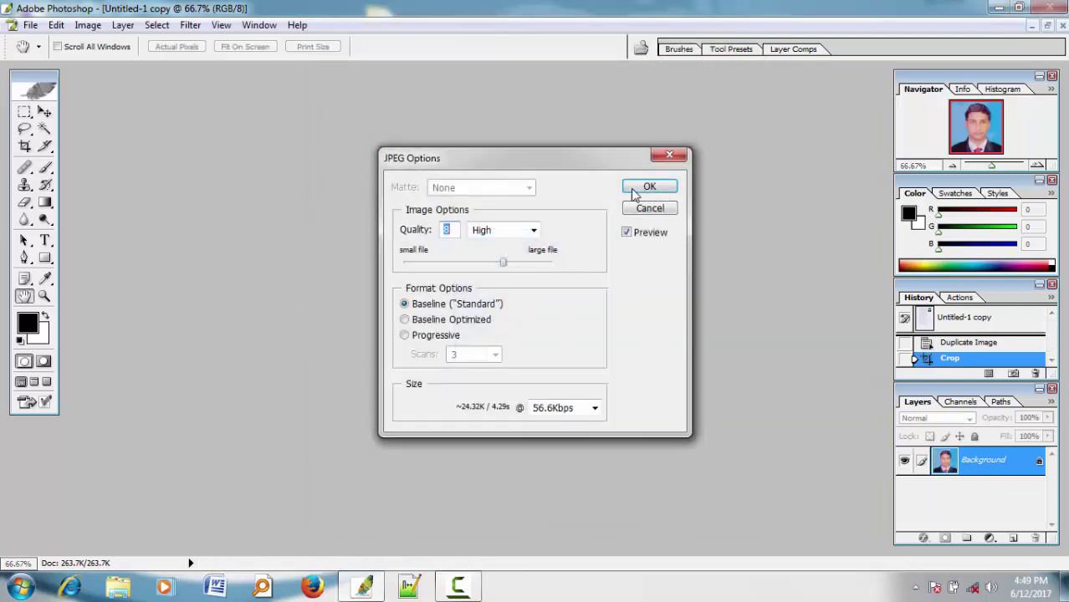
Step: Set the JPEG quality to 10 (Maximum) with the Baseline ("Standard") format and finish saving
left_click_drag(611, 165, 635, 151)
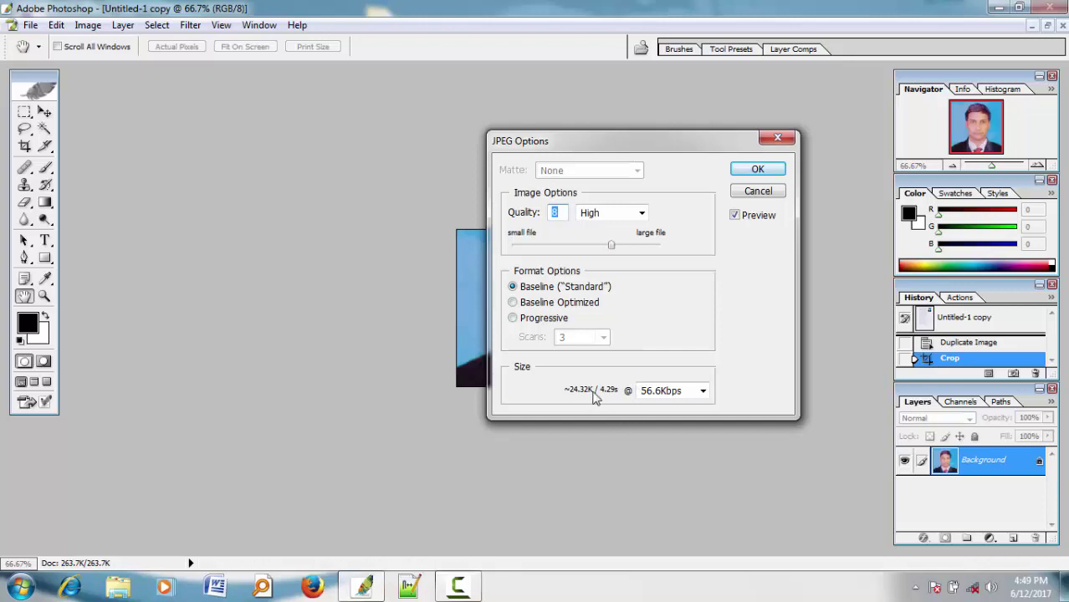
left_click_drag(622, 251, 668, 252)
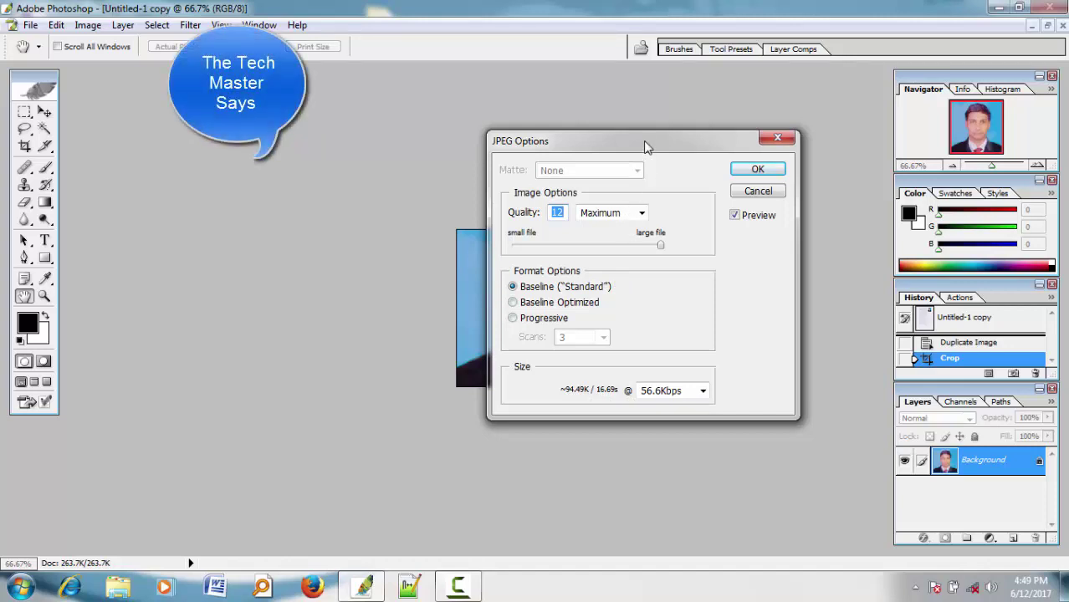
left_click(636, 246)
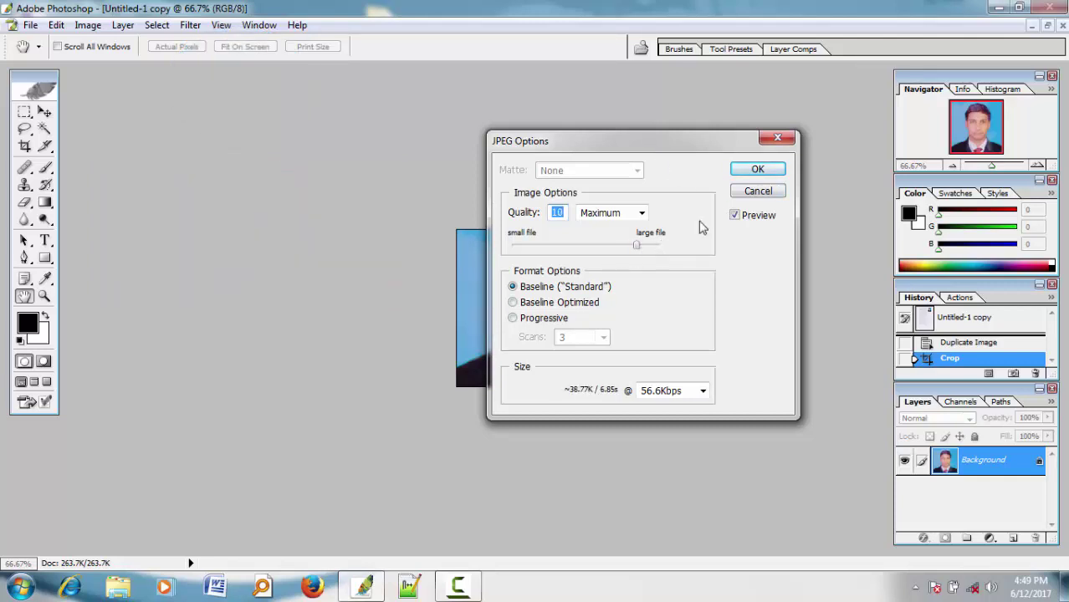
left_click(757, 170)
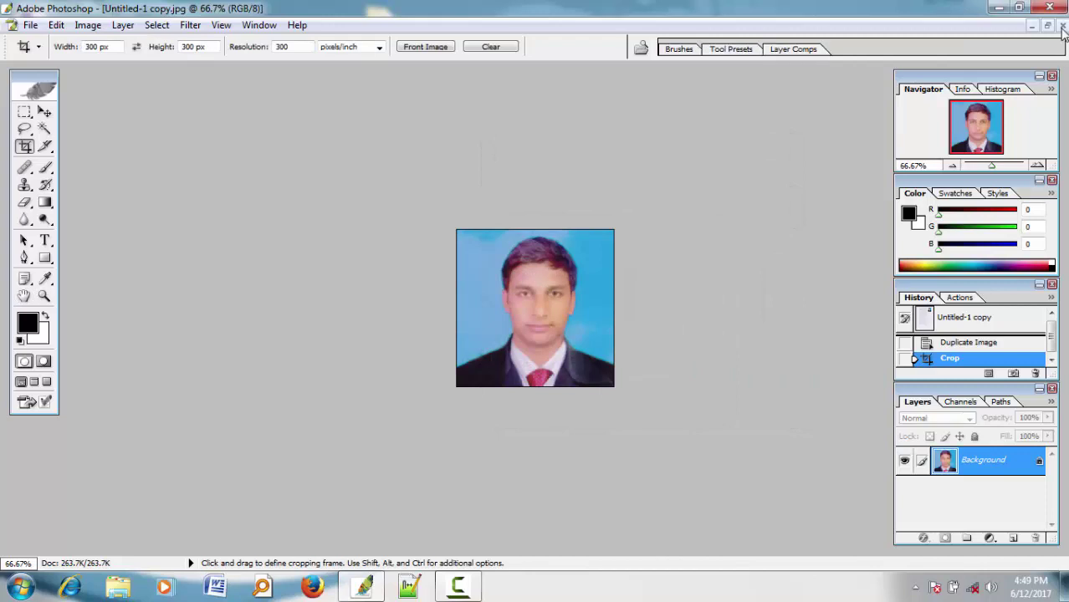
Step: Close the cropped portrait file and return to the signature in the original scan
left_click(1062, 26)
key("ctrl+0")
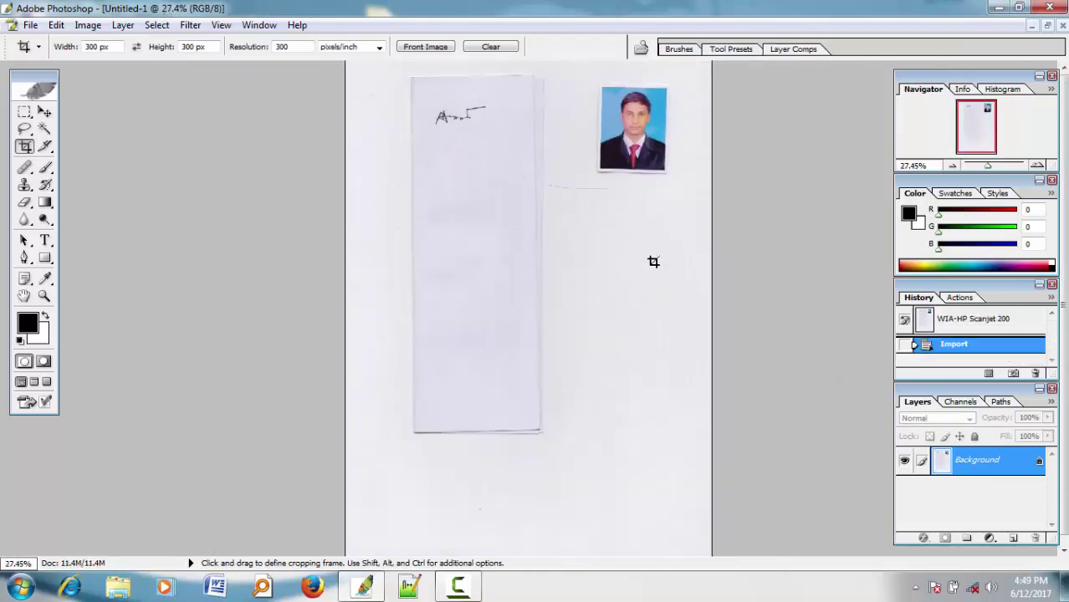
scroll(548, 269, "down", 1)
scroll(529, 274, "up", 1)
scroll(519, 275, "up", 3)
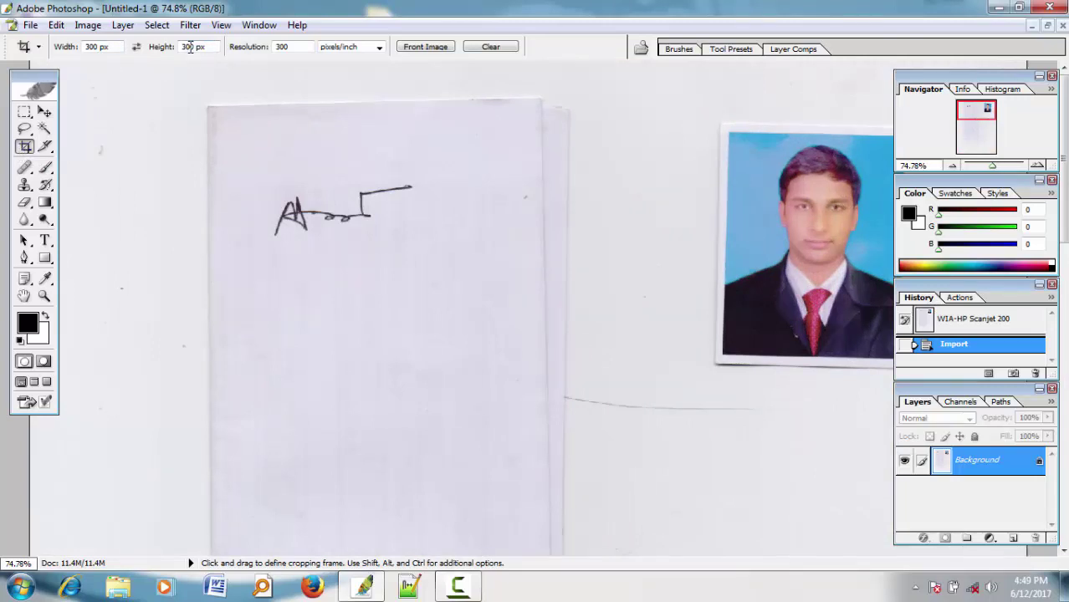
Step: Set the crop size to 300 x 80 px, frame the signature in the scan, and apply the crop
left_click(165, 50)
type("800")
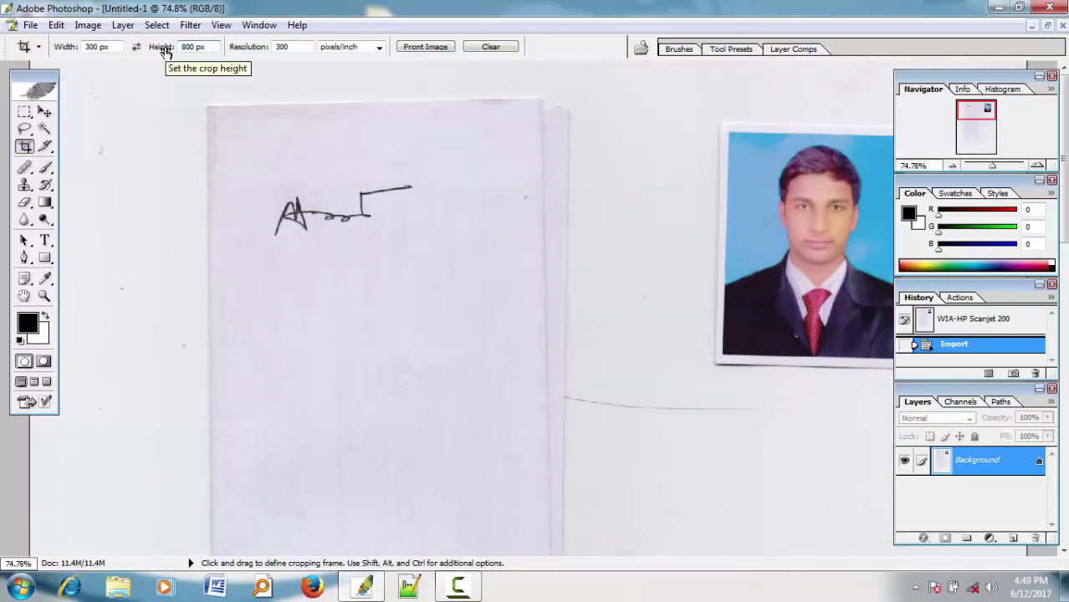
key("BackSpace")
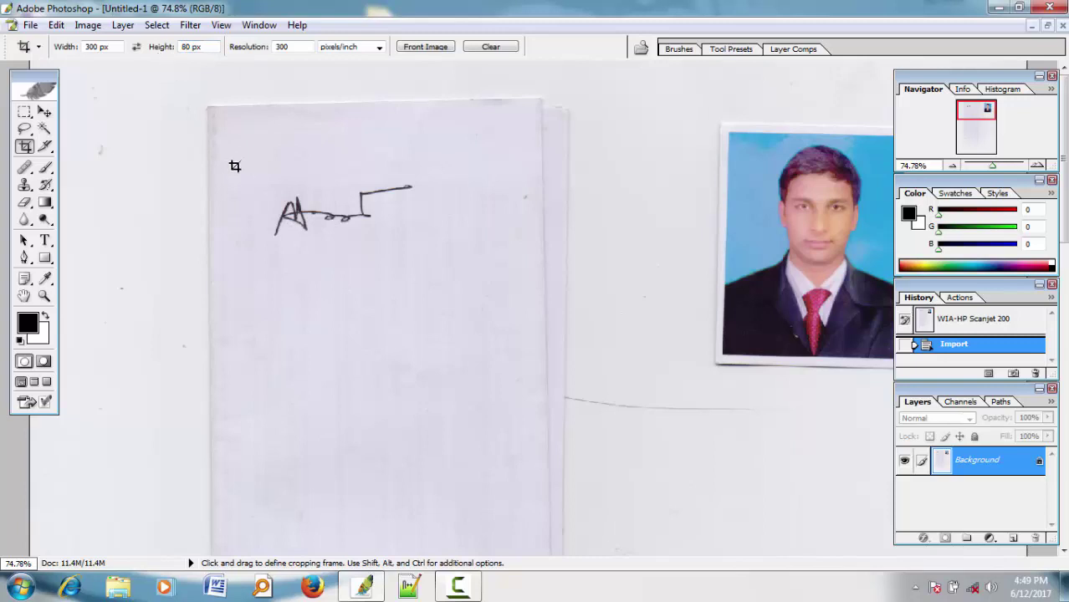
mouse_move(229, 163)
left_mouse_down()
mouse_move(419, 260)
mouse_move(537, 370)
left_mouse_up()
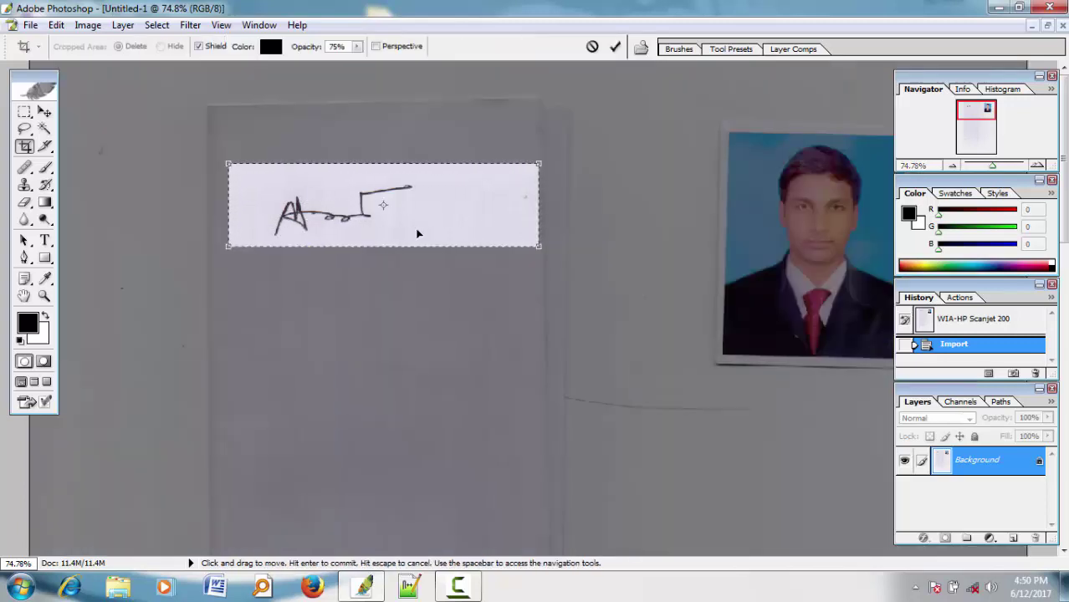
left_click_drag(418, 232, 403, 225)
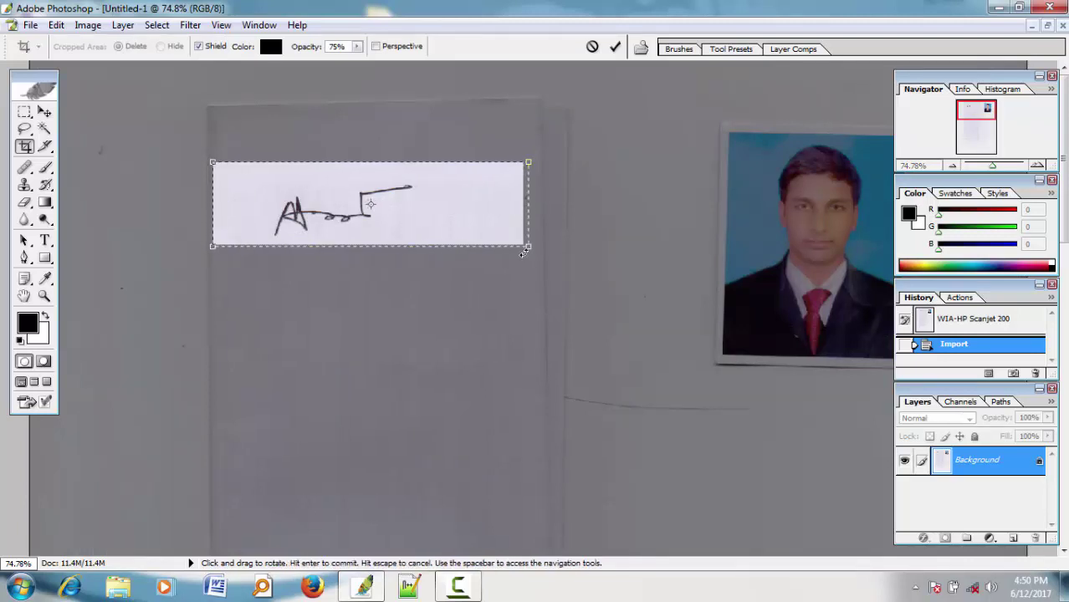
right_click(452, 211)
left_click(481, 220)
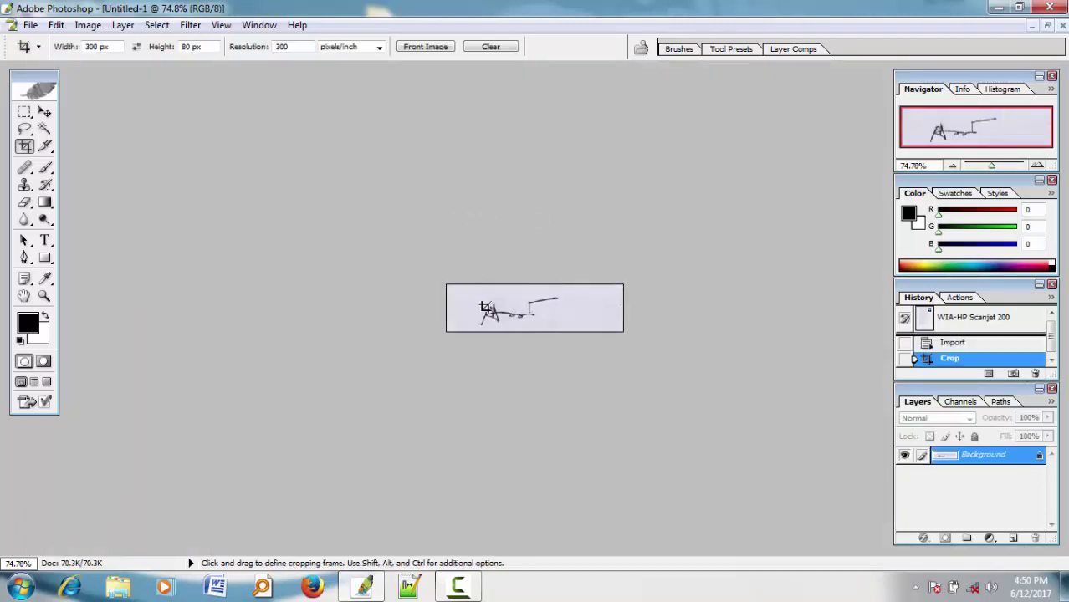
Step: Save the cropped signature to the Desktop in JPEG format as Untitled-12copy.jpg
key("ctrl+shift+s")
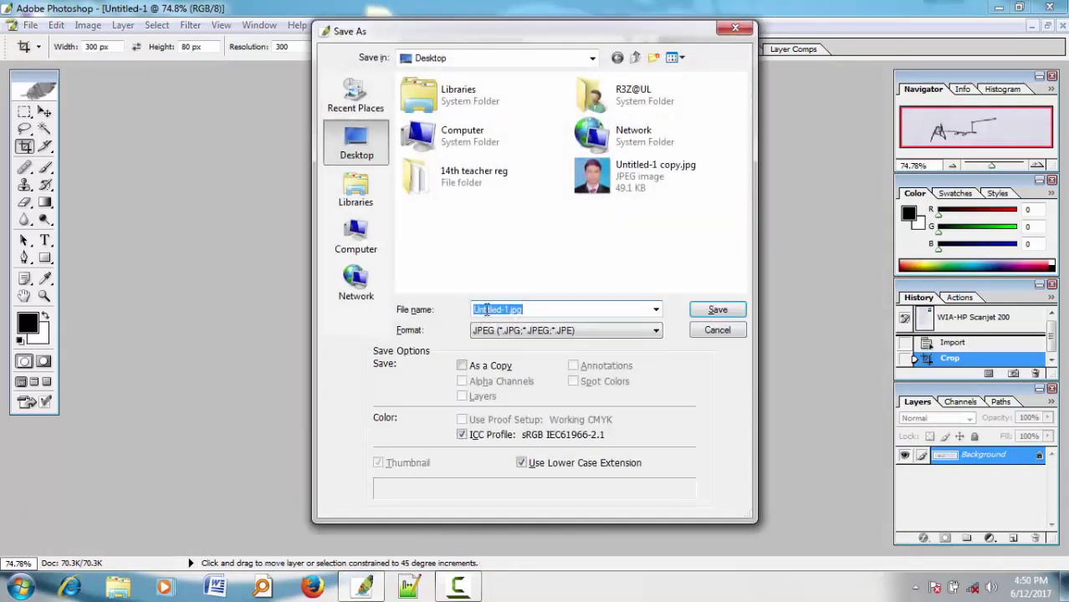
left_click(615, 195)
double_click(506, 311)
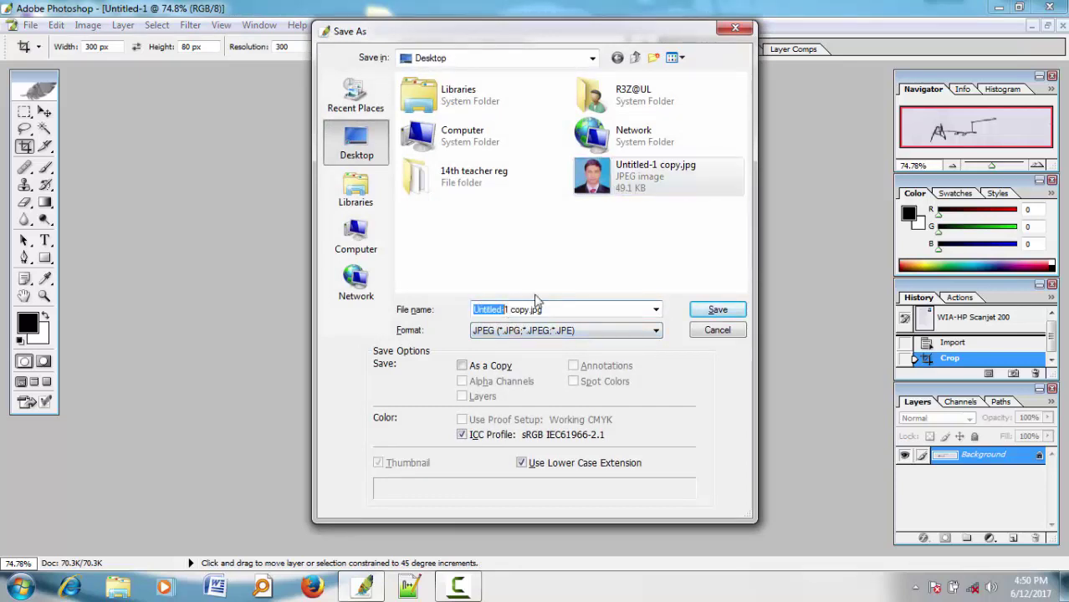
key("Right")
type("2")
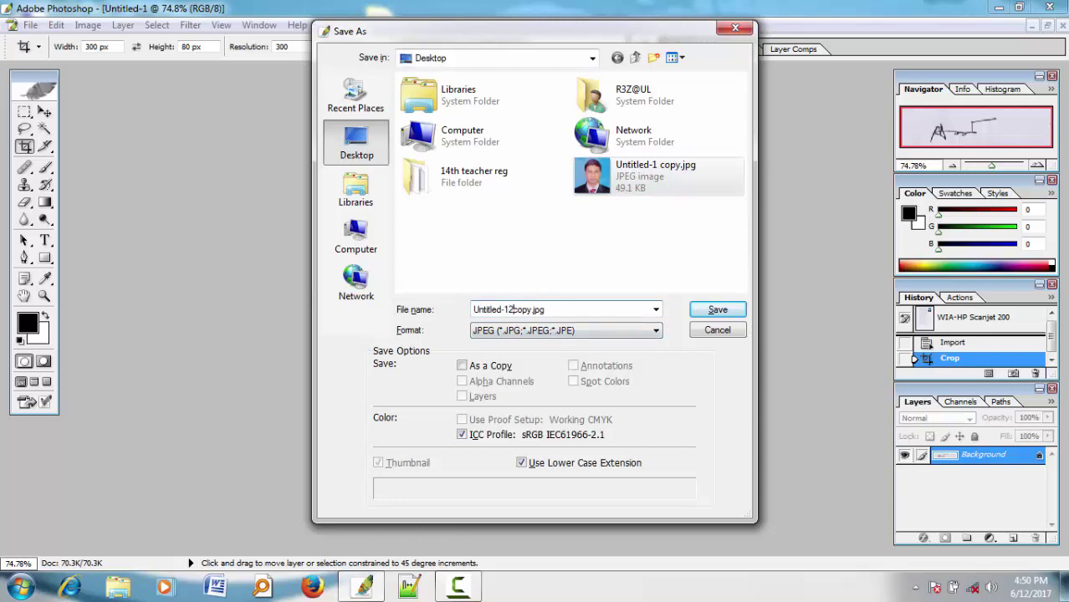
left_click(718, 310)
Step: Finish saving the signature at JPEG quality 10 (Maximum), and minimize the image and Photoshop to reach the desktop
left_click_drag(627, 147, 562, 141)
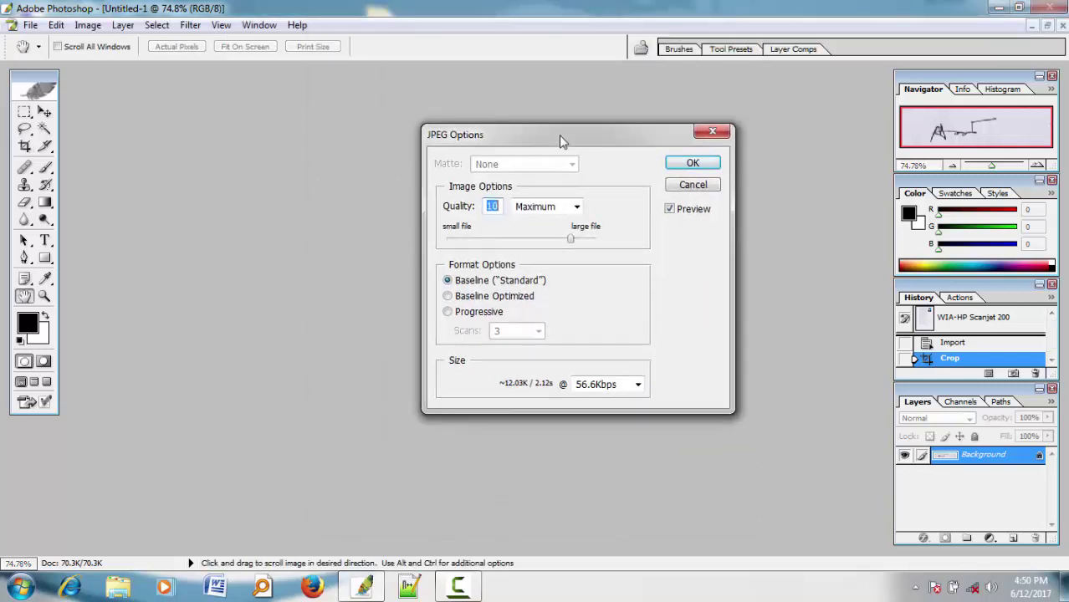
left_click(561, 240)
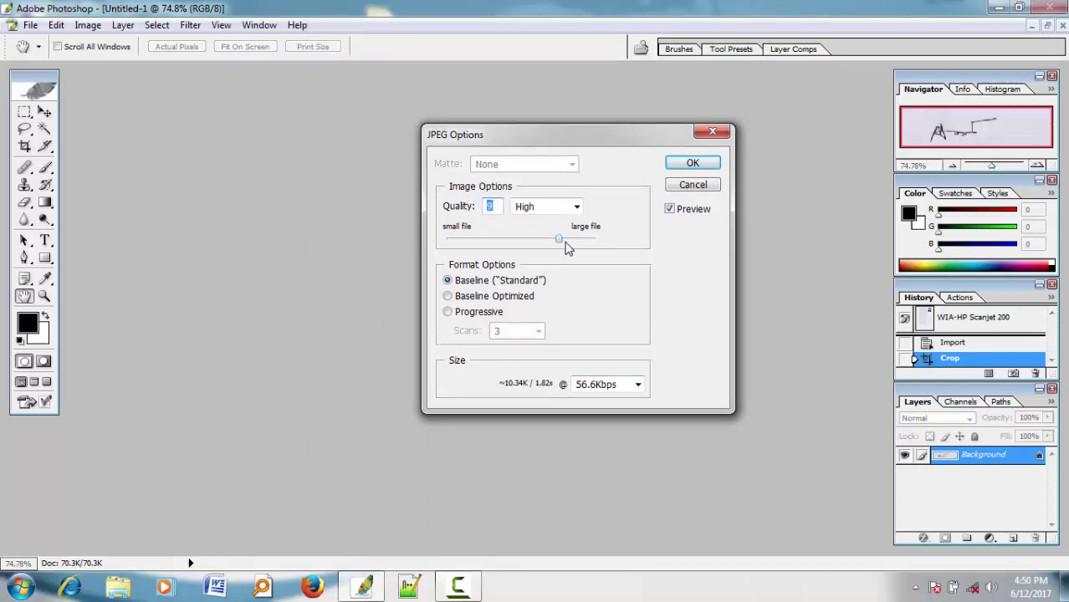
left_click(565, 241)
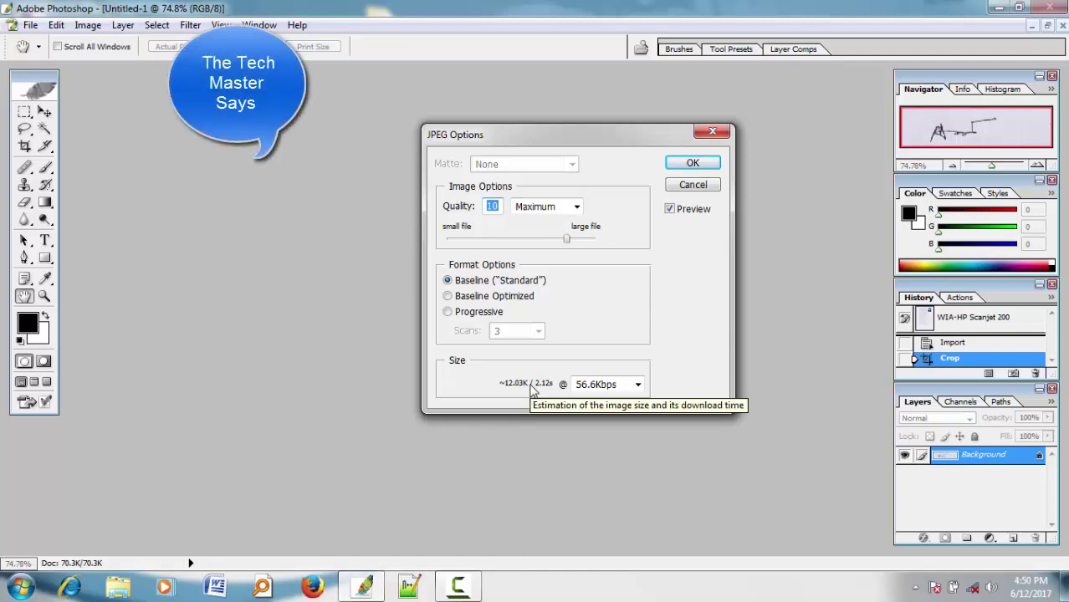
left_click(693, 163)
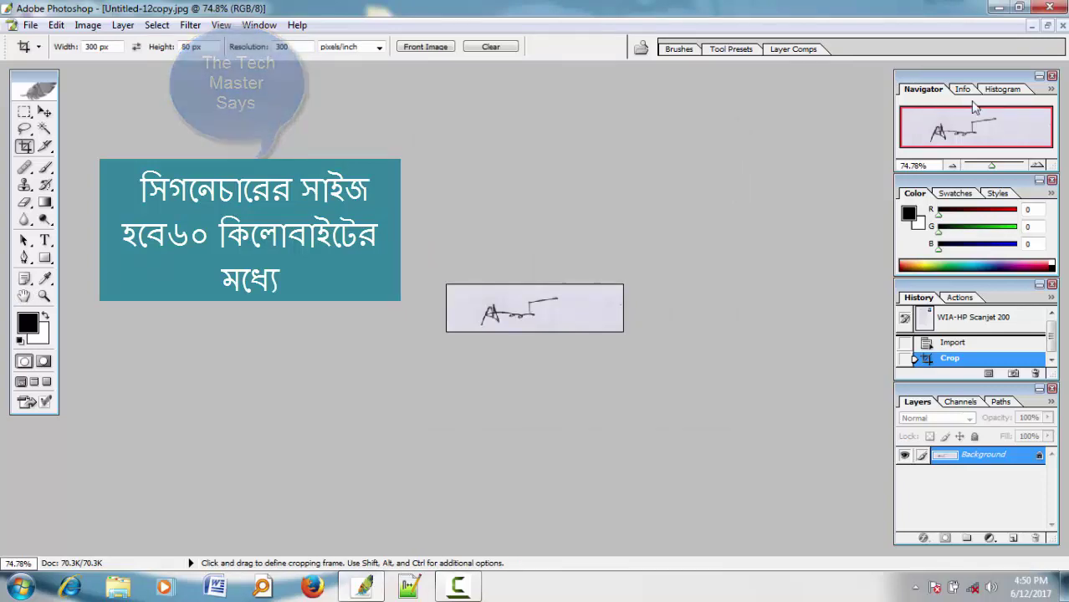
left_click(1033, 27)
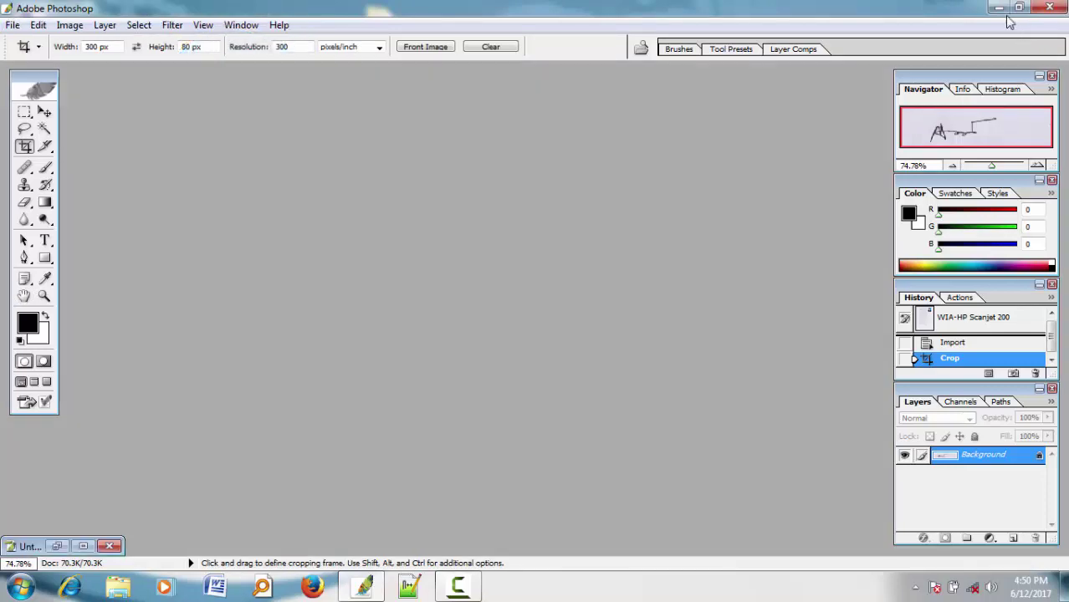
left_click(998, 8)
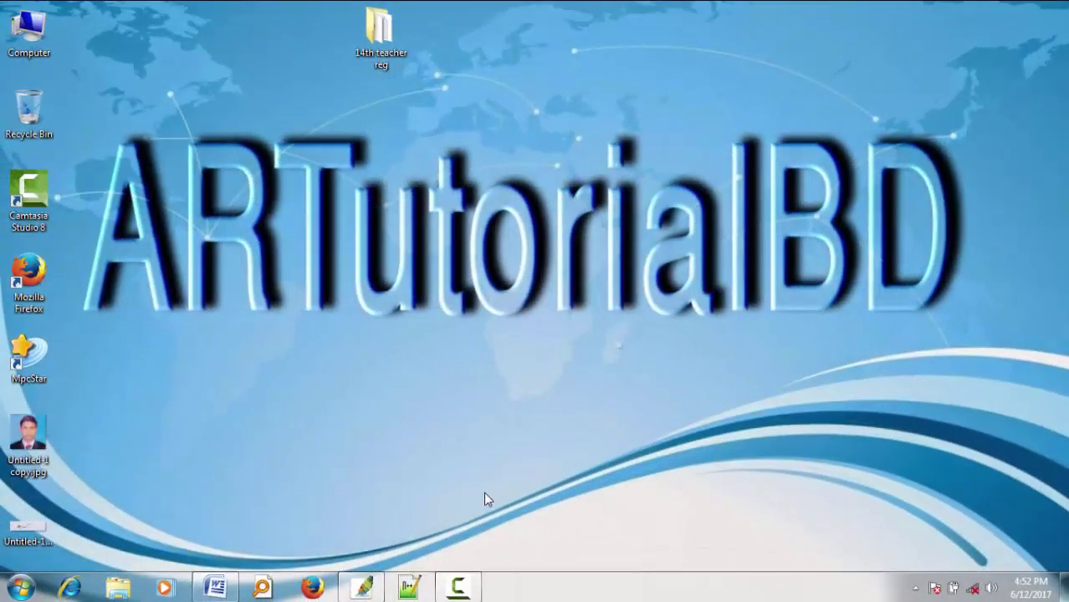
Step: Switch to the Word document sms method.docx and read the formats for the first and second SMS
left_click(216, 586)
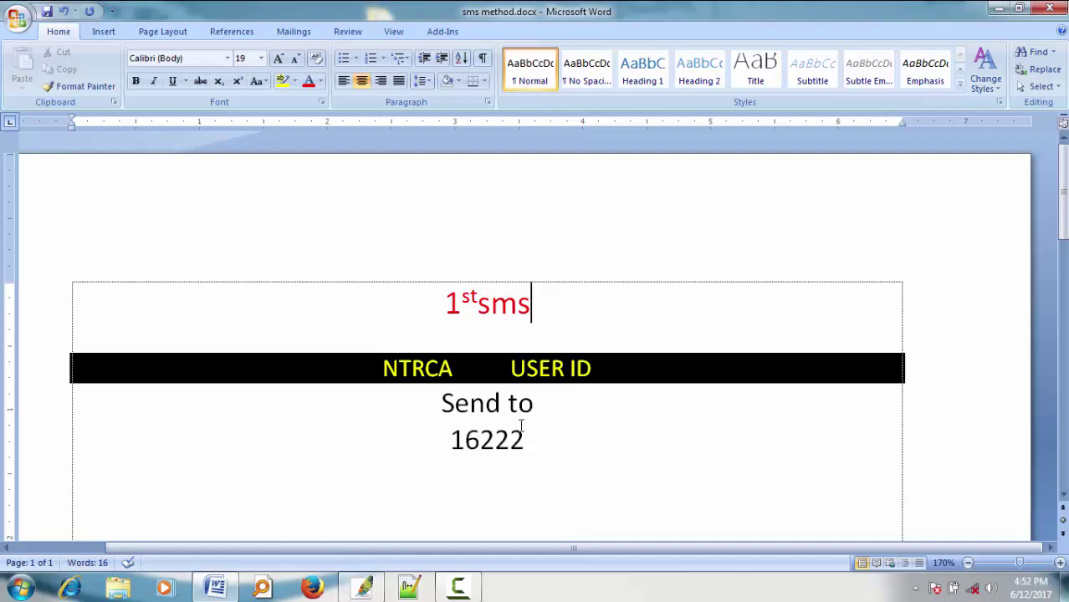
scroll(521, 427, "down", 3)
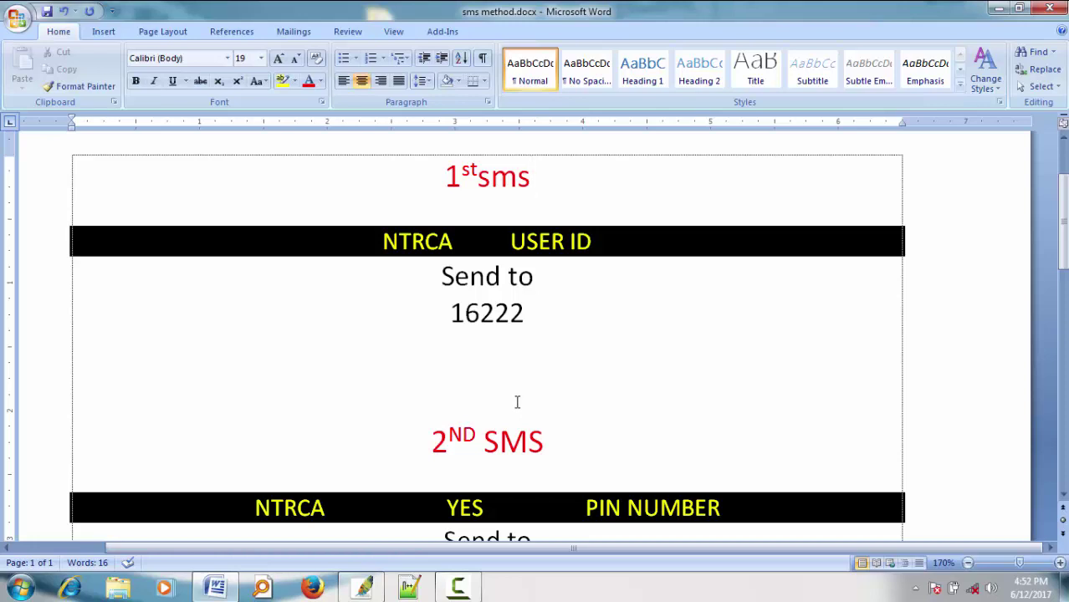
scroll(517, 403, "down", 5)
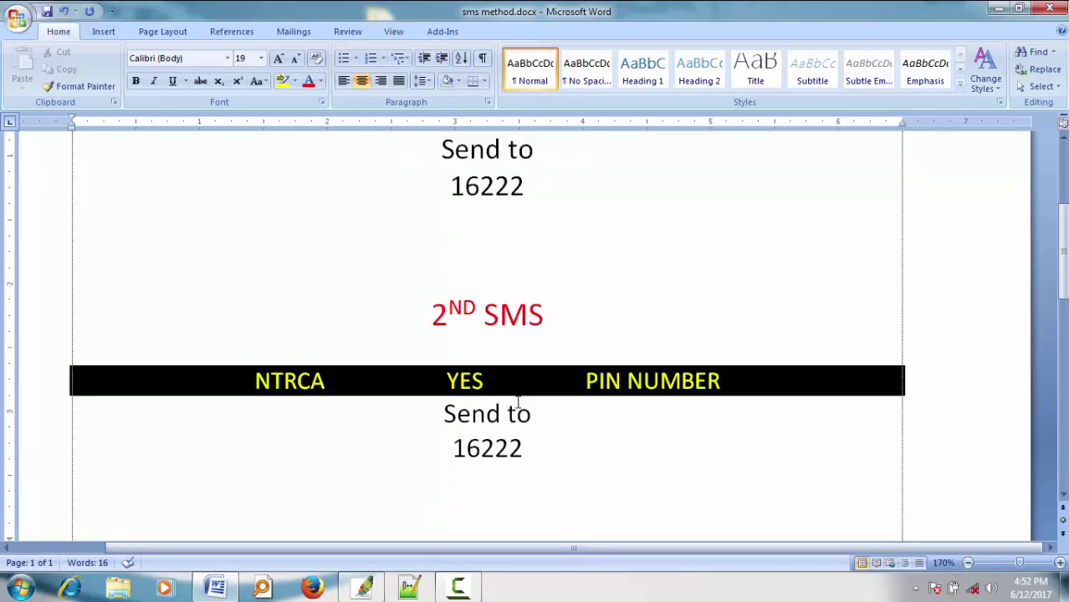